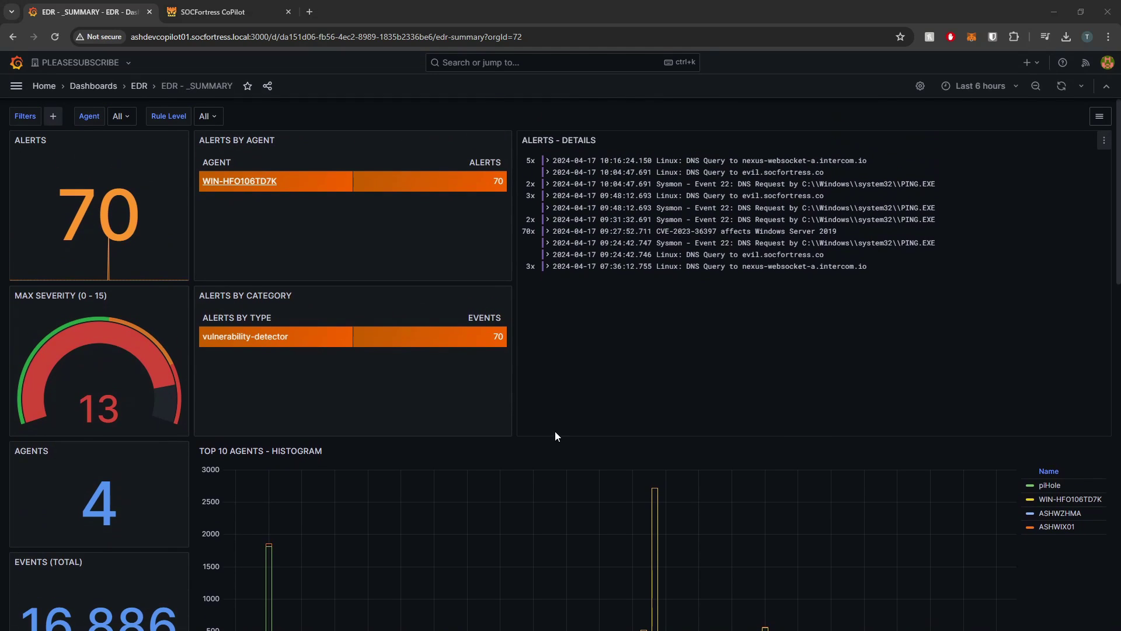
# Review every EDR - _SUMMARY panel top to bottom, then switch to the CoPilot overview tab.
pyautogui.scroll(-1, 519, 371)
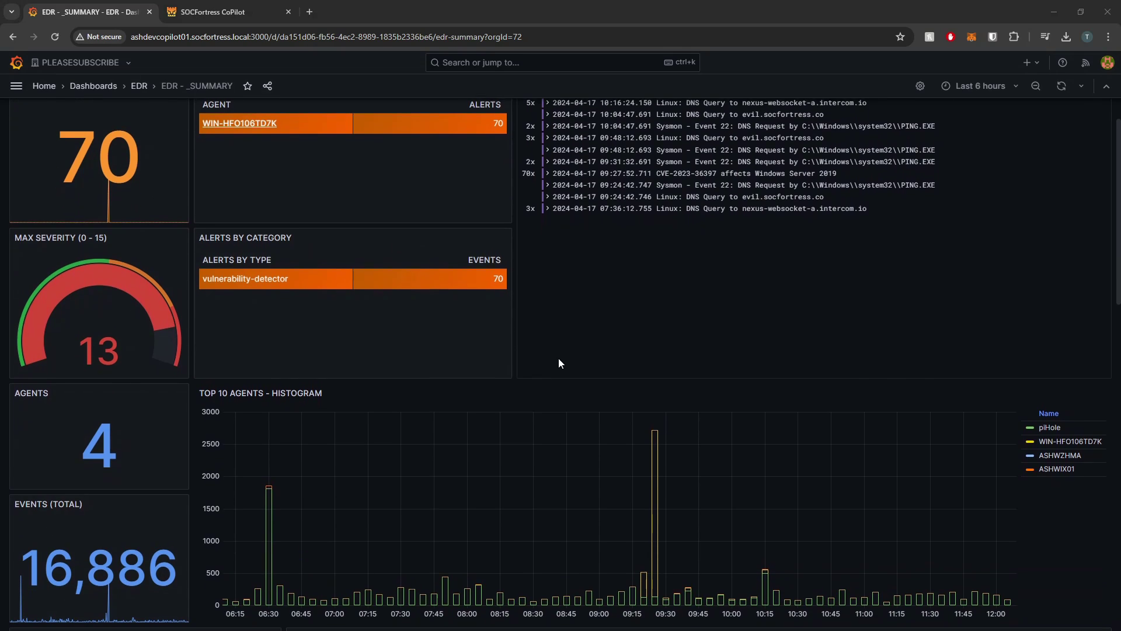
pyautogui.scroll(1, 558, 359)
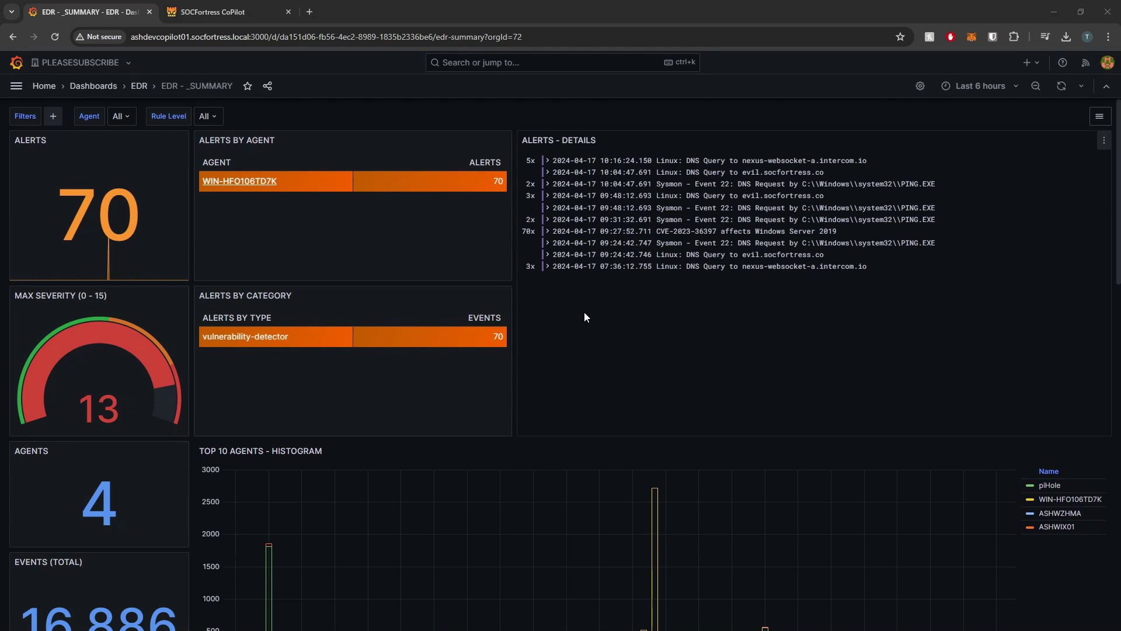
pyautogui.scroll(-1, 580, 318)
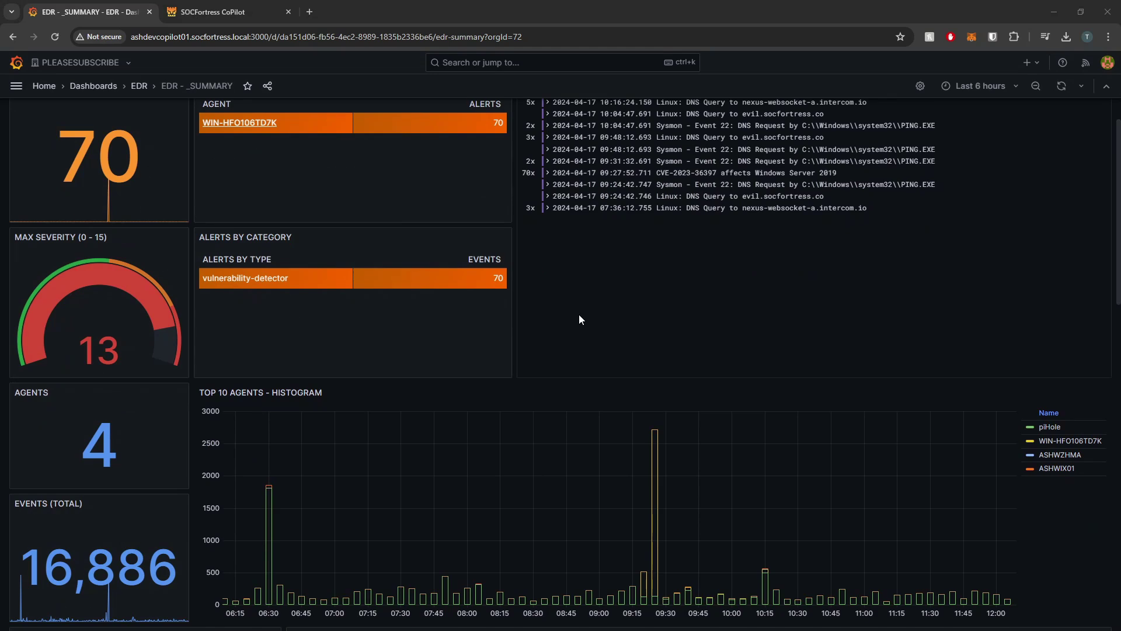
pyautogui.scroll(-10, 578, 315)
pyautogui.scroll(-4, 571, 318)
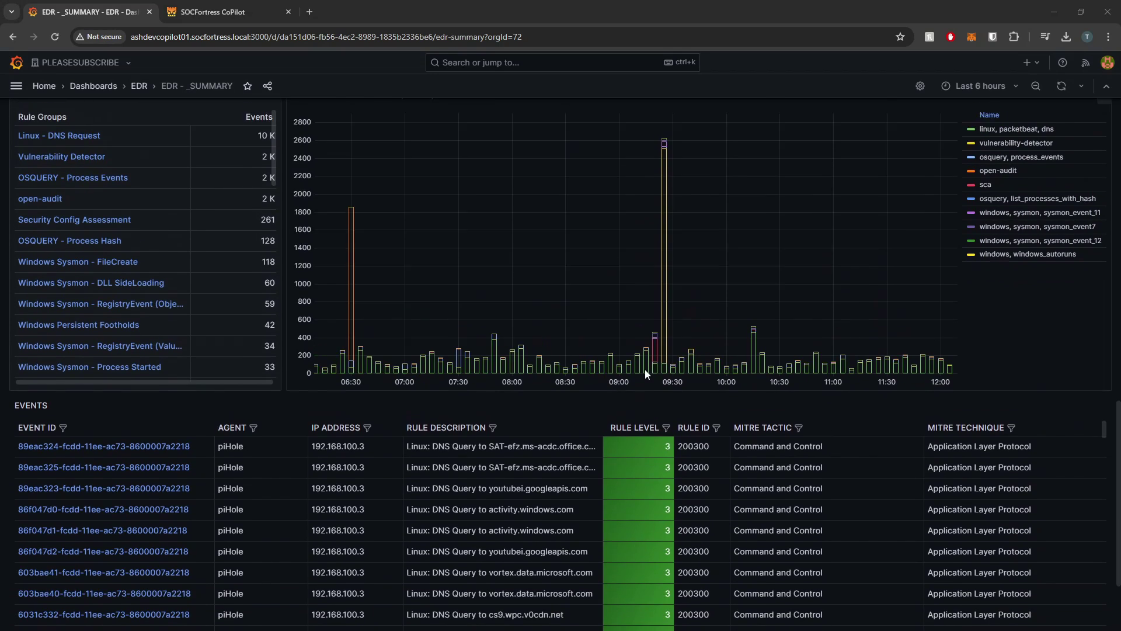
pyautogui.scroll(4, 644, 369)
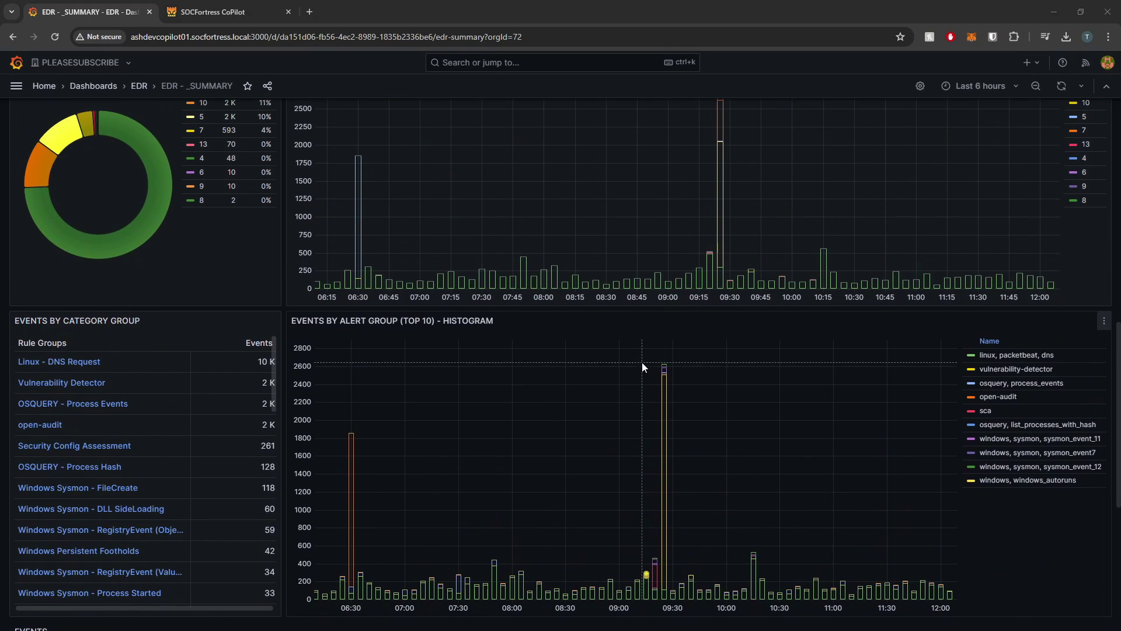
pyautogui.scroll(5, 619, 353)
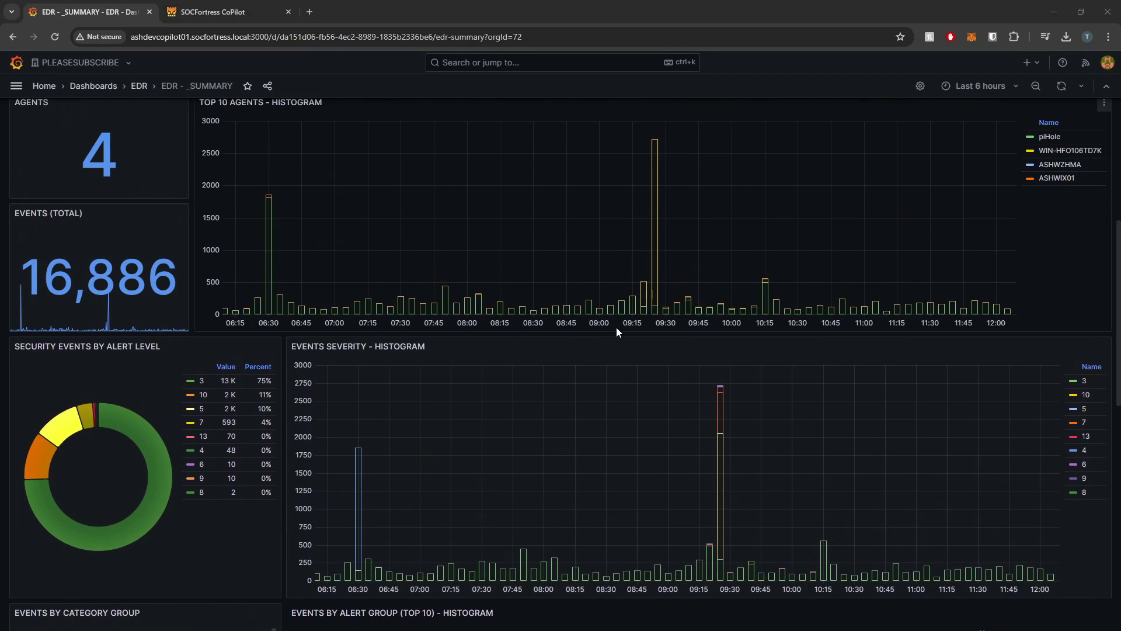
pyautogui.scroll(3, 615, 328)
pyautogui.scroll(3, 547, 303)
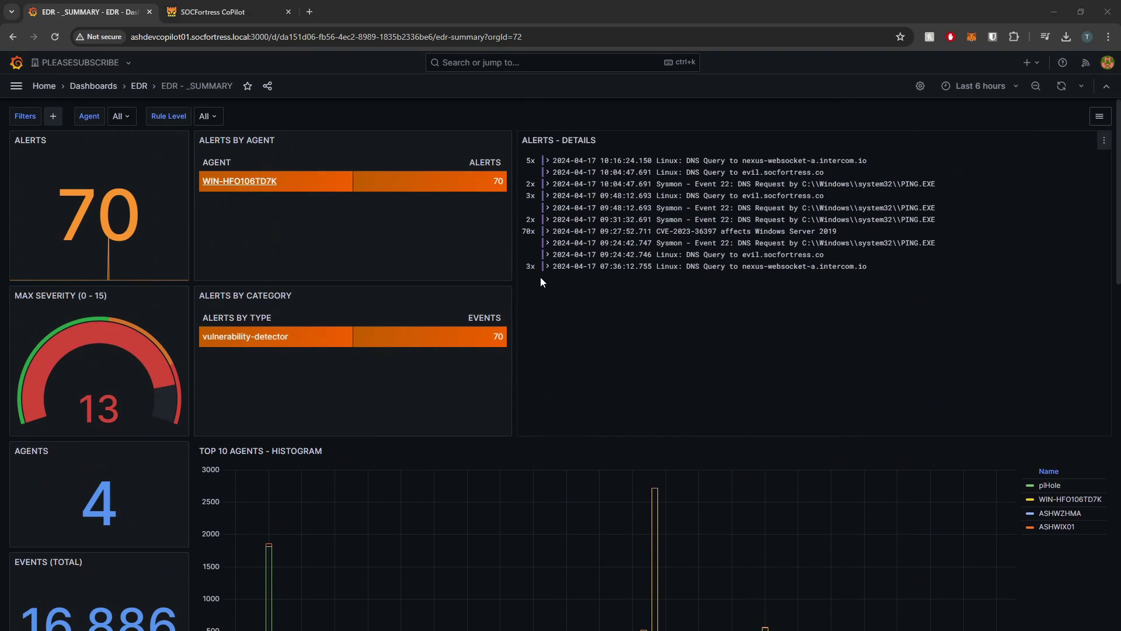
pyautogui.hotkey('ctrl', 'Tab')
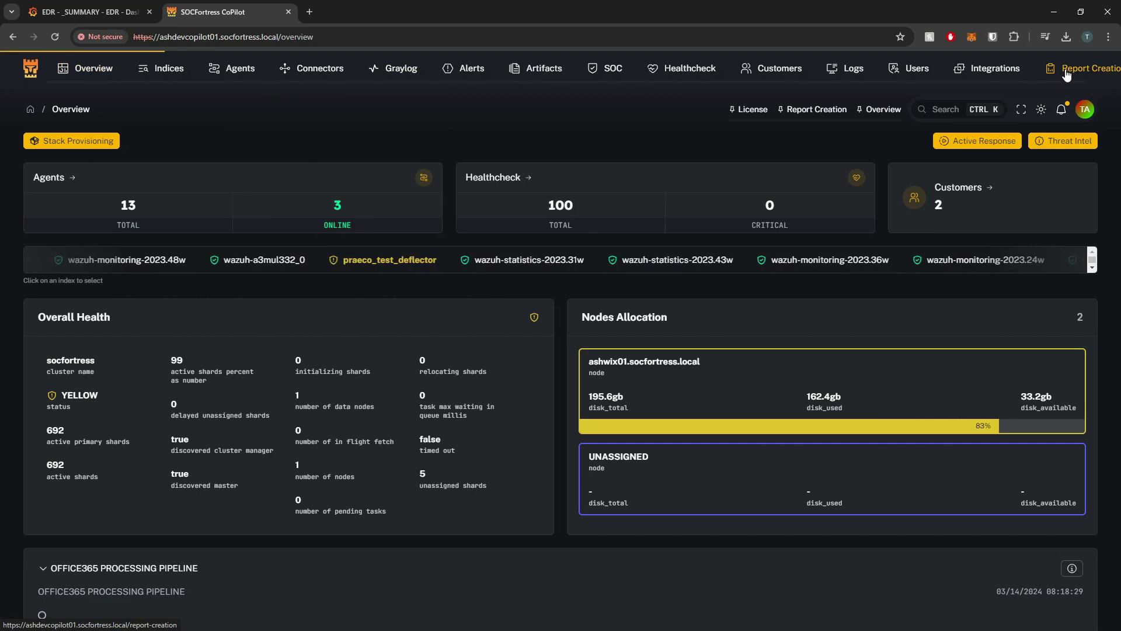
# Open CoPilot's Report Creation page, then return to the Grafana EDR tab.
pyautogui.click(1067, 73)
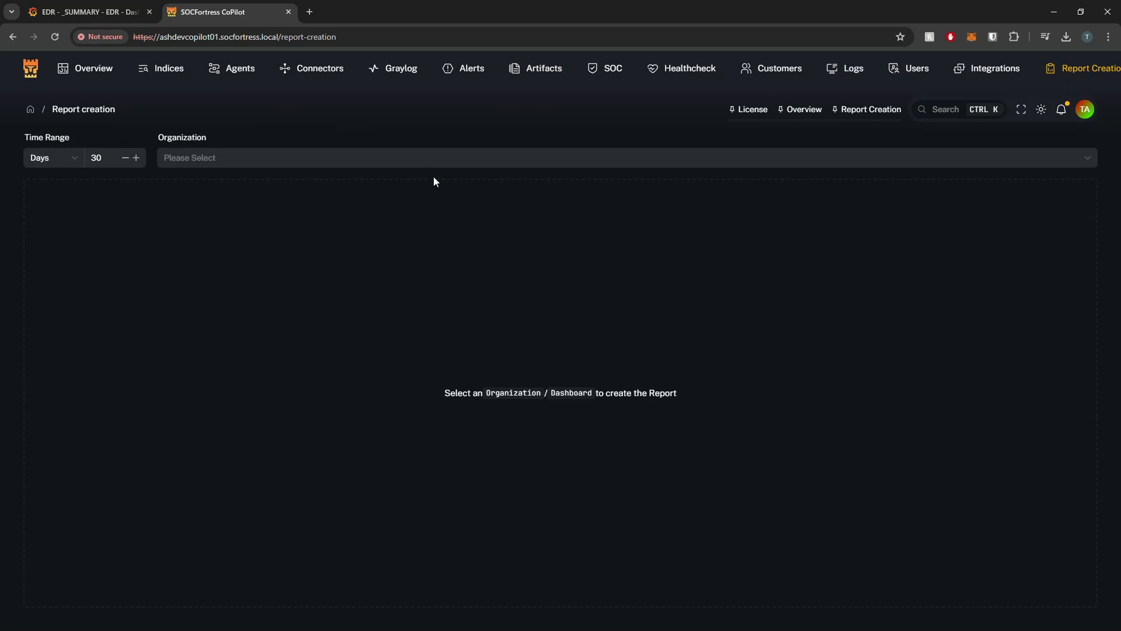
pyautogui.click(96, 12)
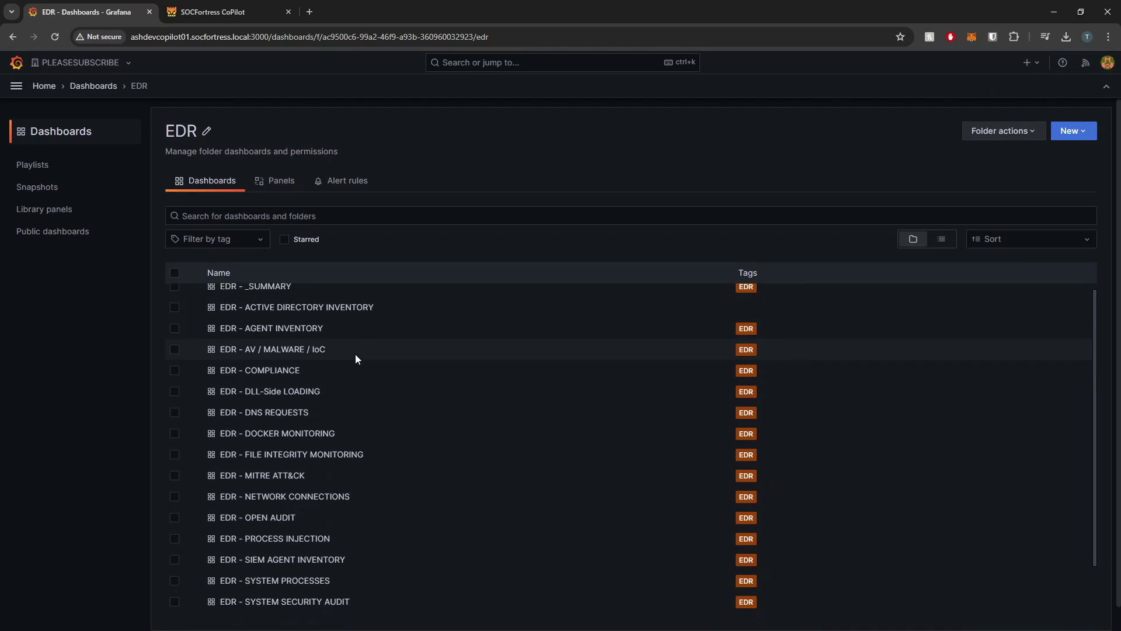
pyautogui.scroll(-1, 440, 394)
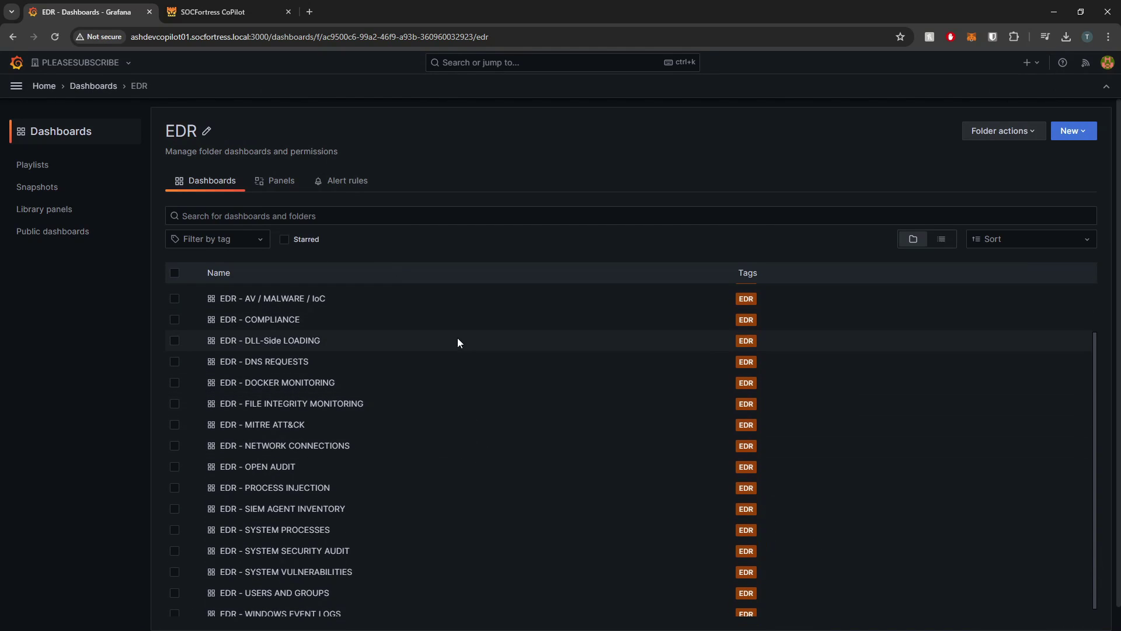
pyautogui.scroll(1, 455, 347)
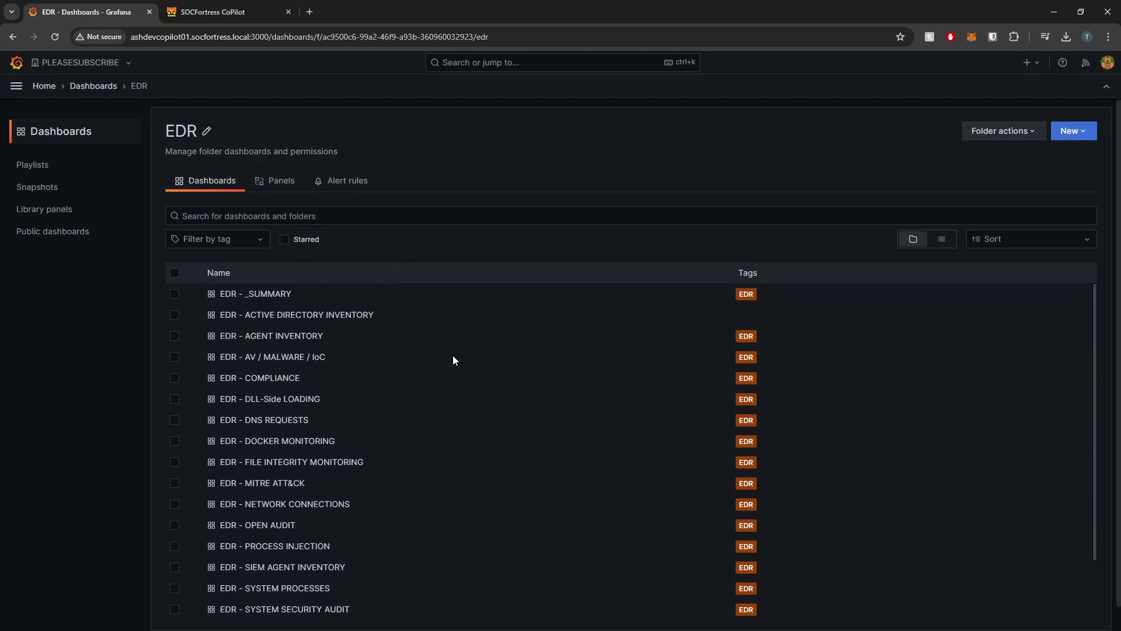
pyautogui.click(272, 421)
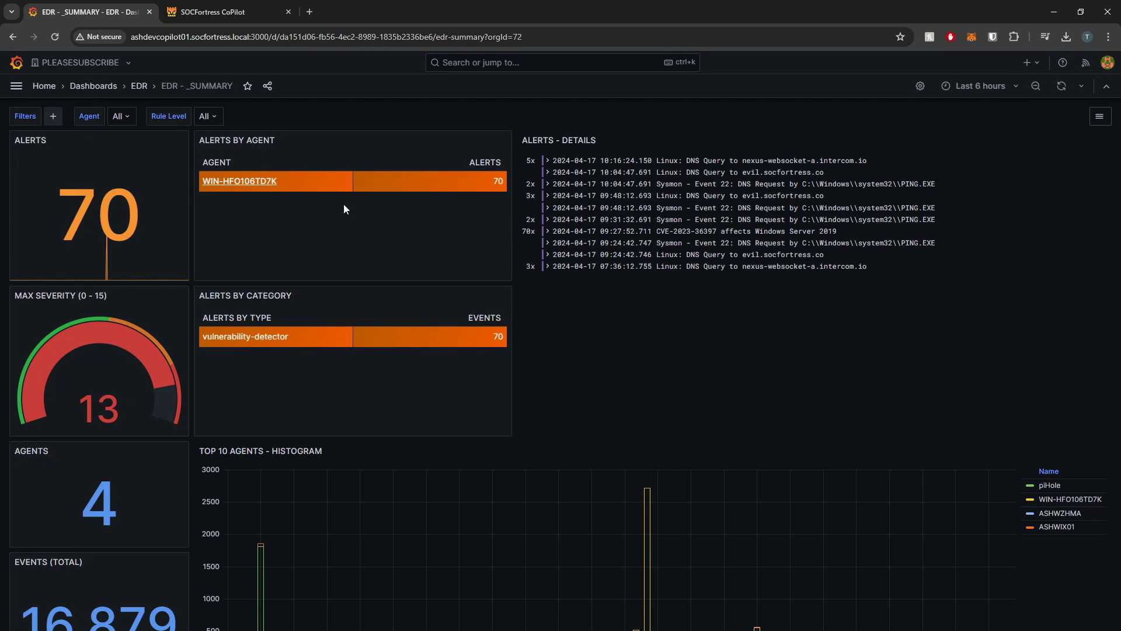
# Change the report time range unit from Days to Hours, giving 6 hours.
pyautogui.click(226, 10)
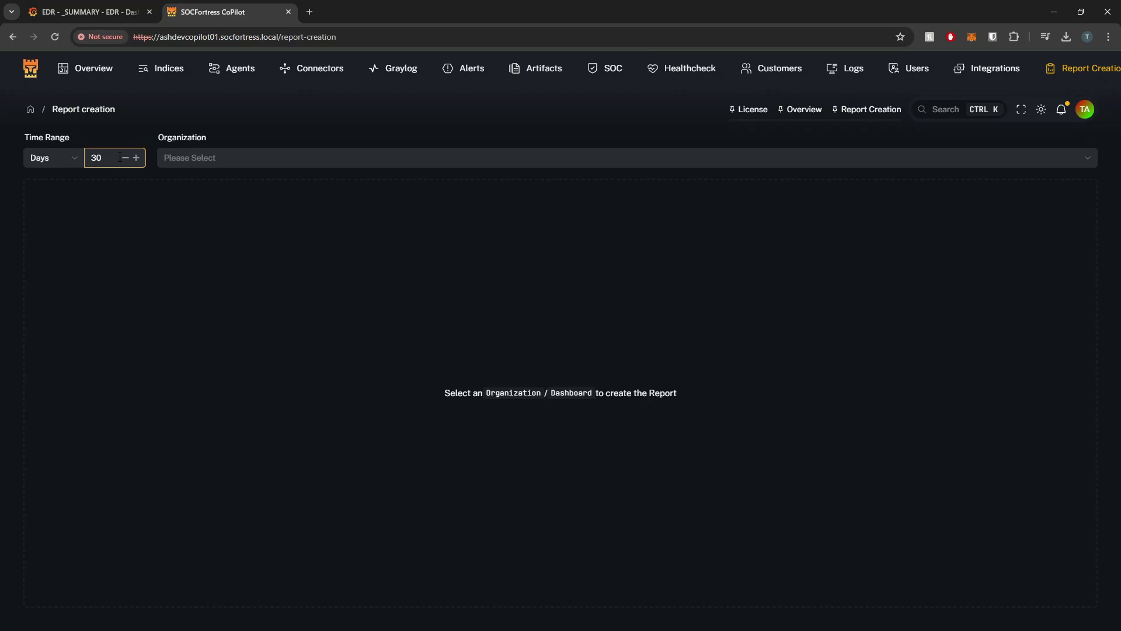
pyautogui.click(103, 13)
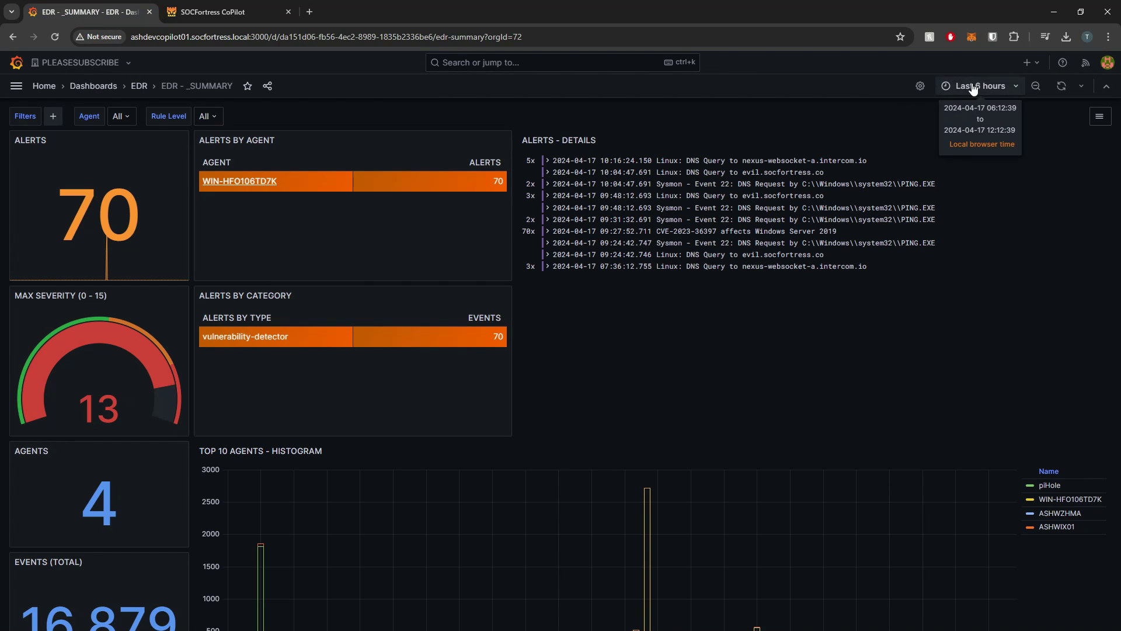
pyautogui.click(234, 13)
pyautogui.click(51, 157)
pyautogui.click(47, 201)
# Open the Organization dropdown and look through the available organizations.
pyautogui.click(195, 157)
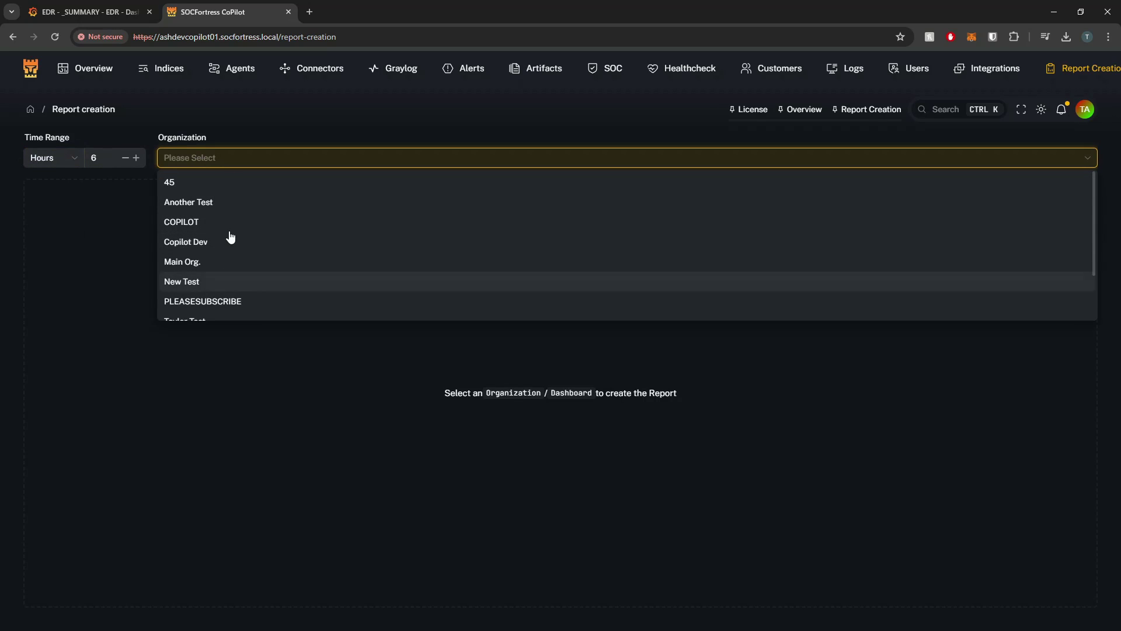
pyautogui.scroll(-1, 235, 191)
pyautogui.scroll(-1, 234, 248)
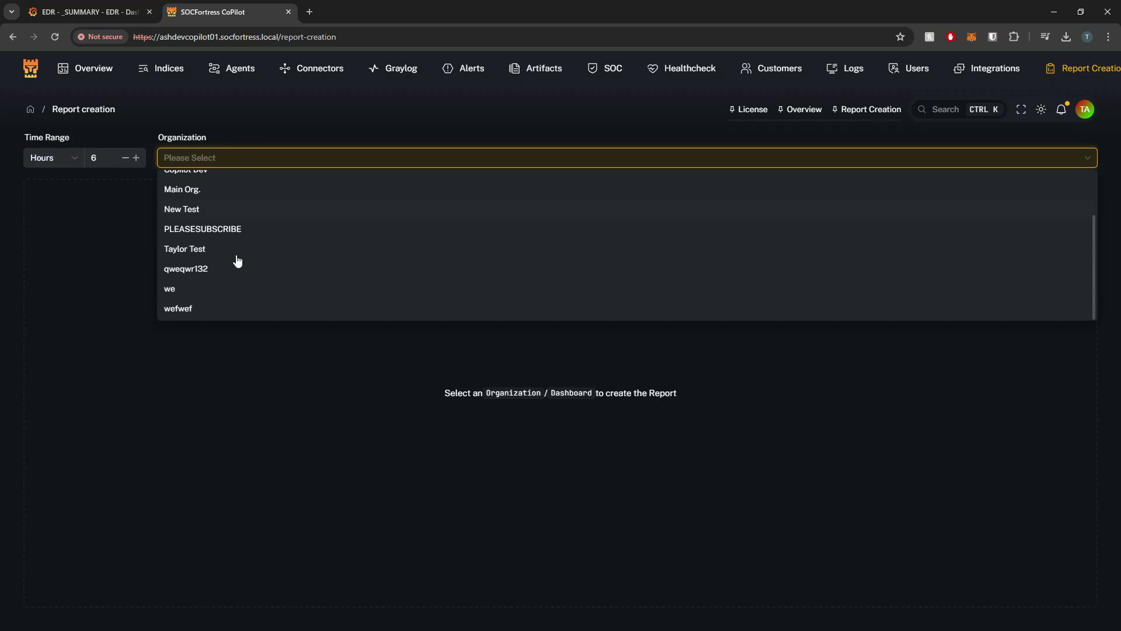
pyautogui.scroll(2, 288, 240)
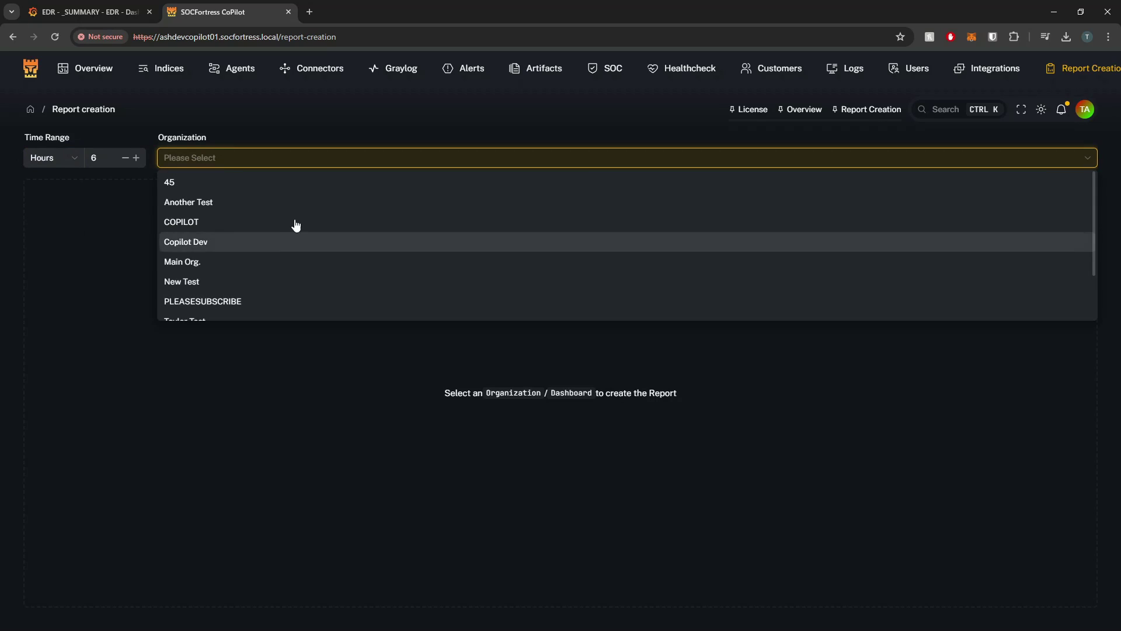
pyautogui.scroll(-1, 263, 292)
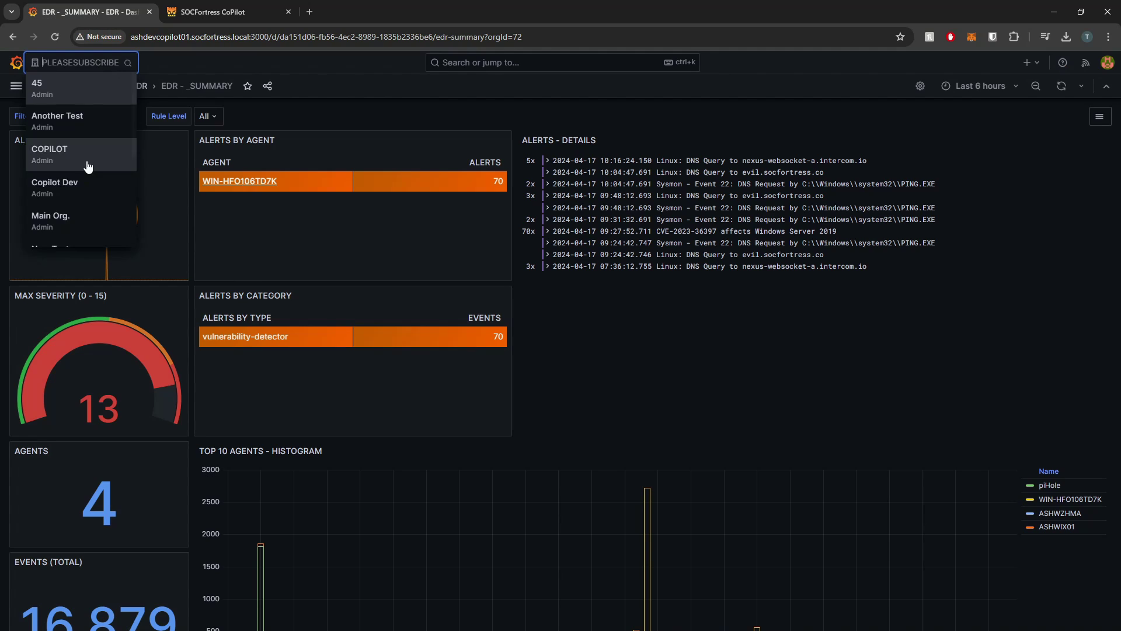
pyautogui.scroll(-3, 85, 146)
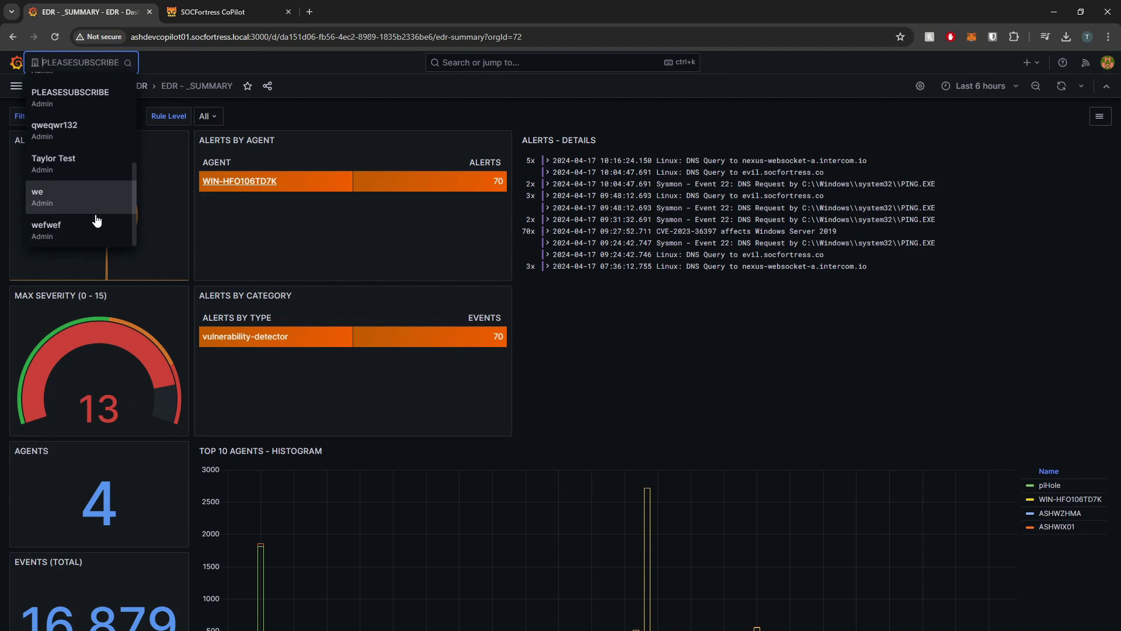
pyautogui.scroll(5, 82, 175)
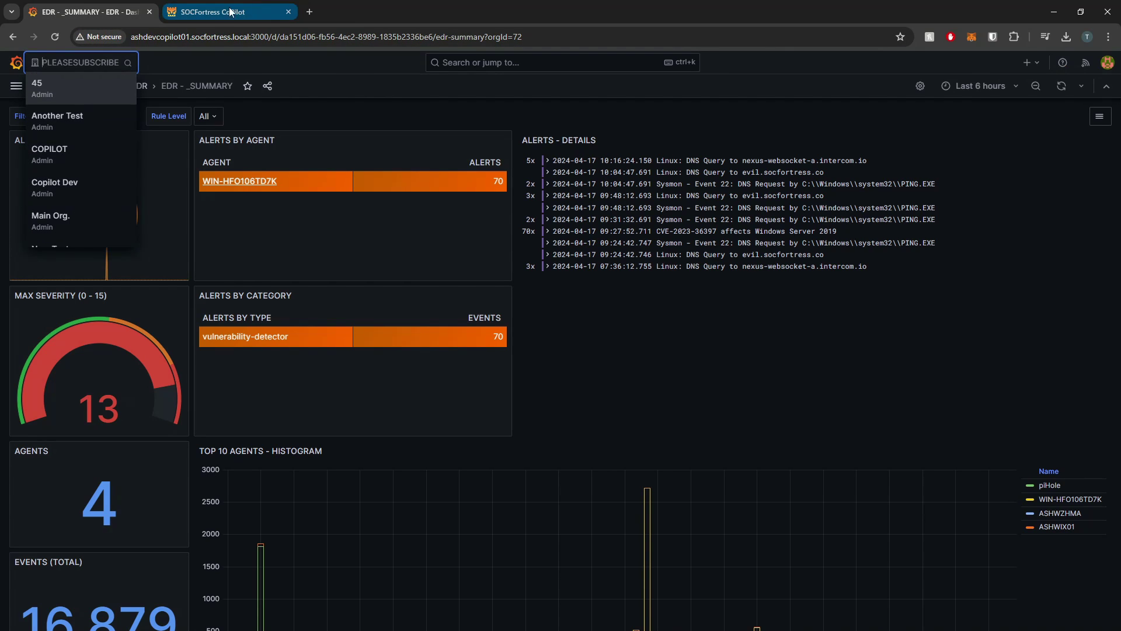
pyautogui.click(202, 62)
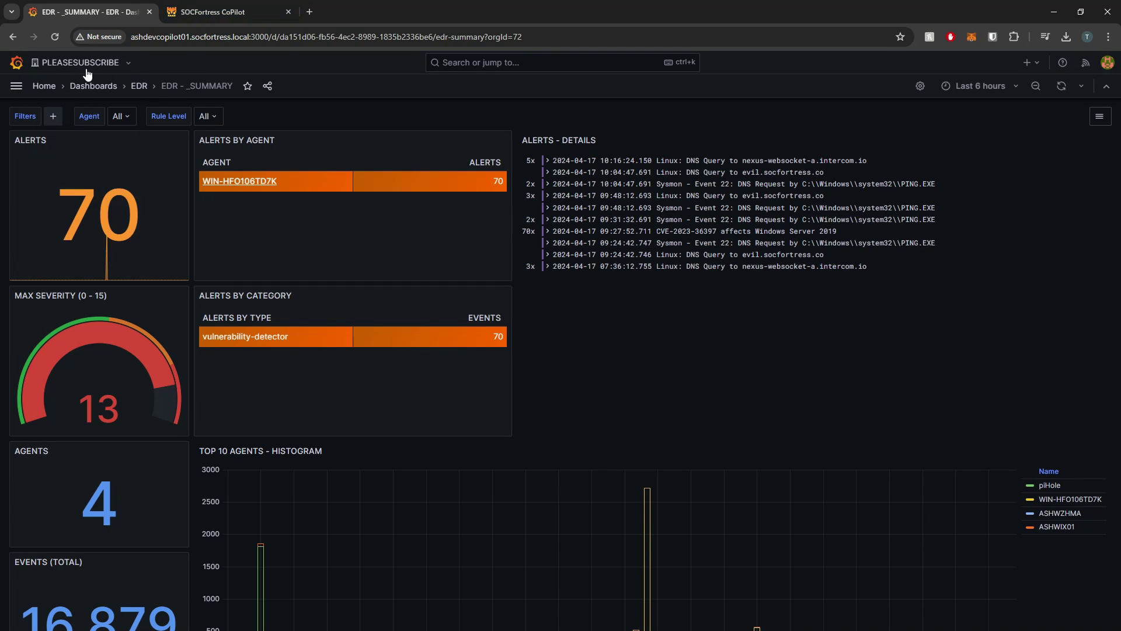
# Choose the PLEASESUBSCRIBE organization for the report.
pyautogui.click(212, 17)
pyautogui.click(195, 156)
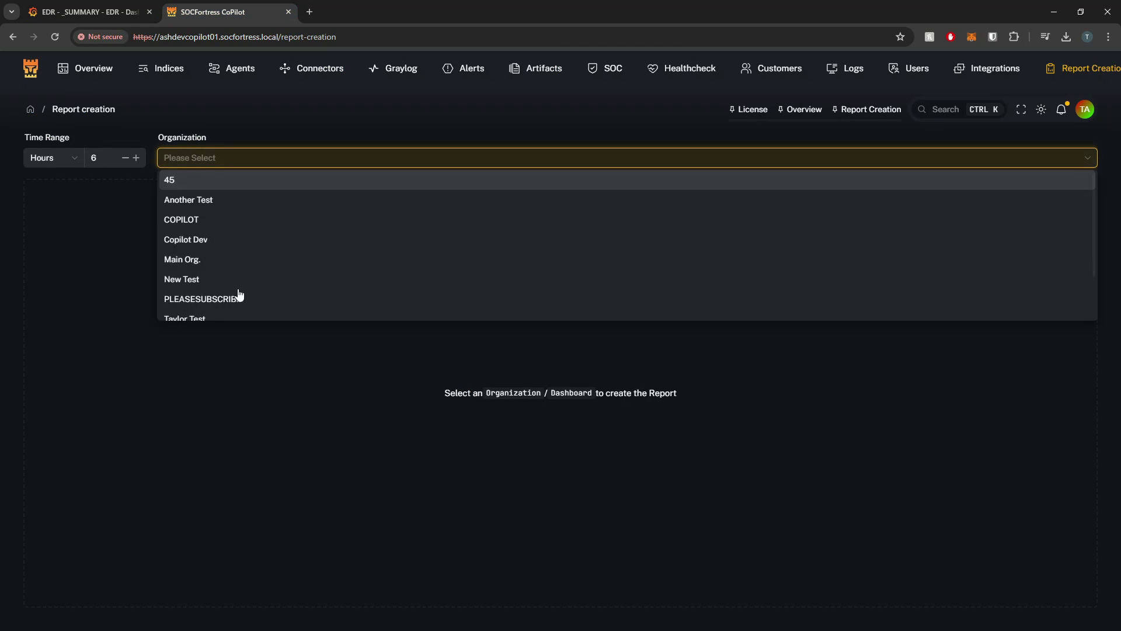
pyautogui.click(234, 302)
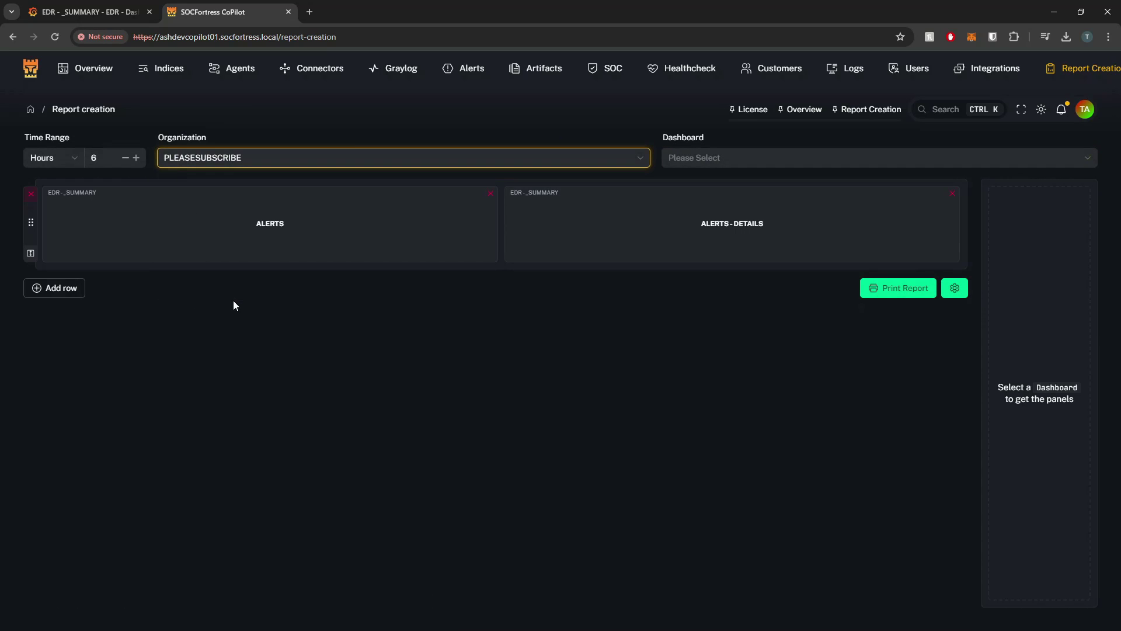
# Browse the dashboard list, then check the EDR - _SUMMARY dashboard name in Grafana.
pyautogui.click(810, 160)
pyautogui.scroll(-1, 800, 245)
pyautogui.scroll(-1, 787, 238)
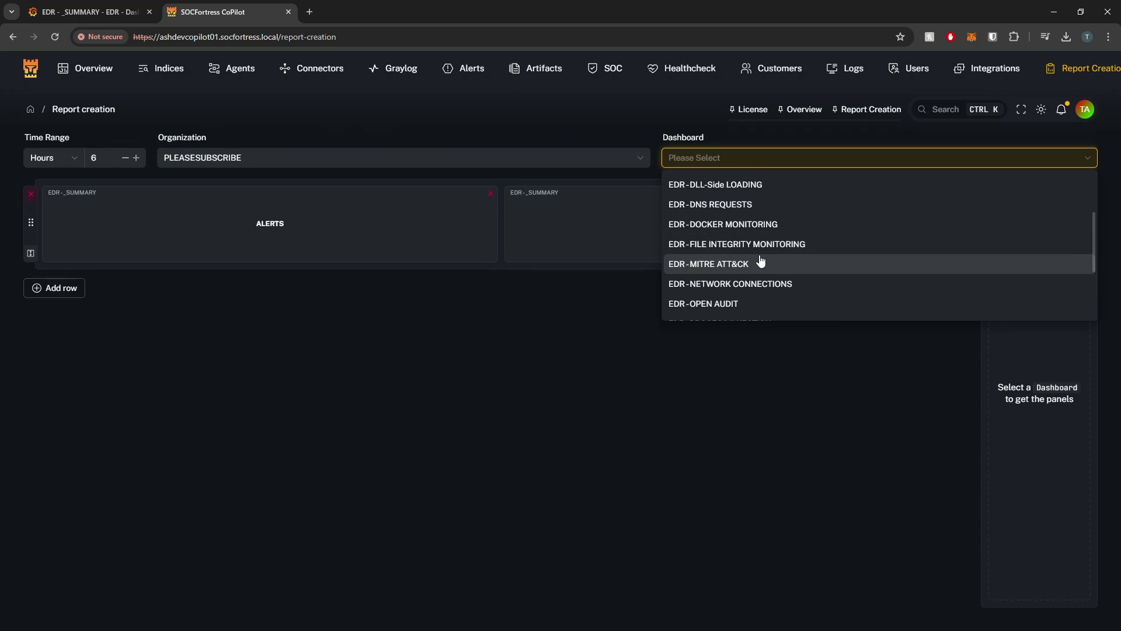
pyautogui.scroll(2, 745, 273)
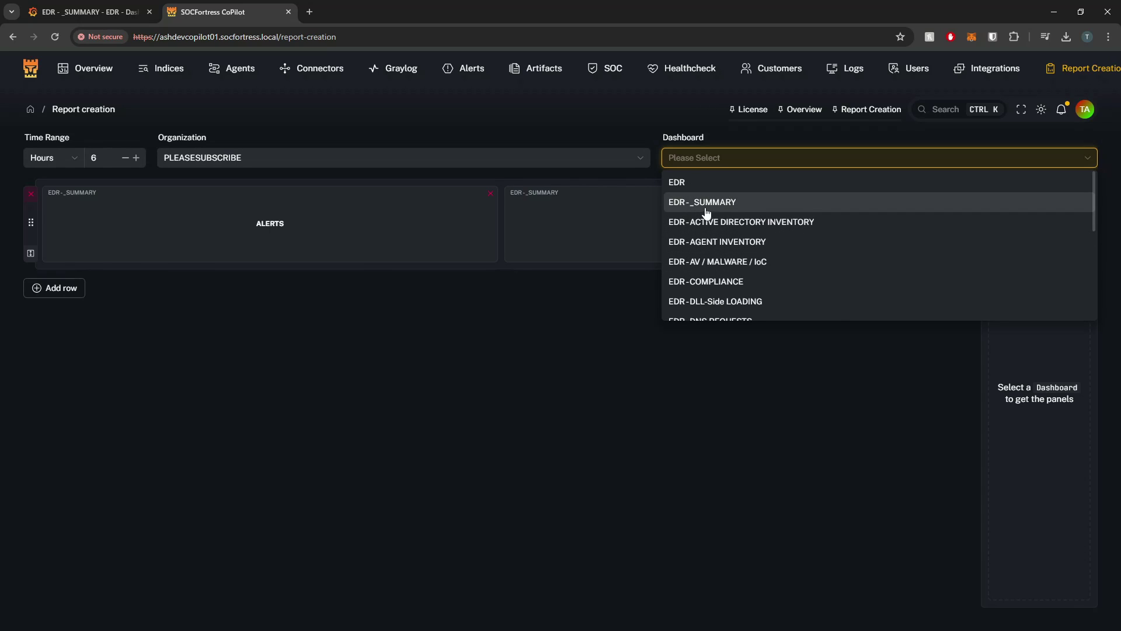
pyautogui.click(110, 13)
pyautogui.moveTo(166, 87); pyautogui.dragTo(230, 88)
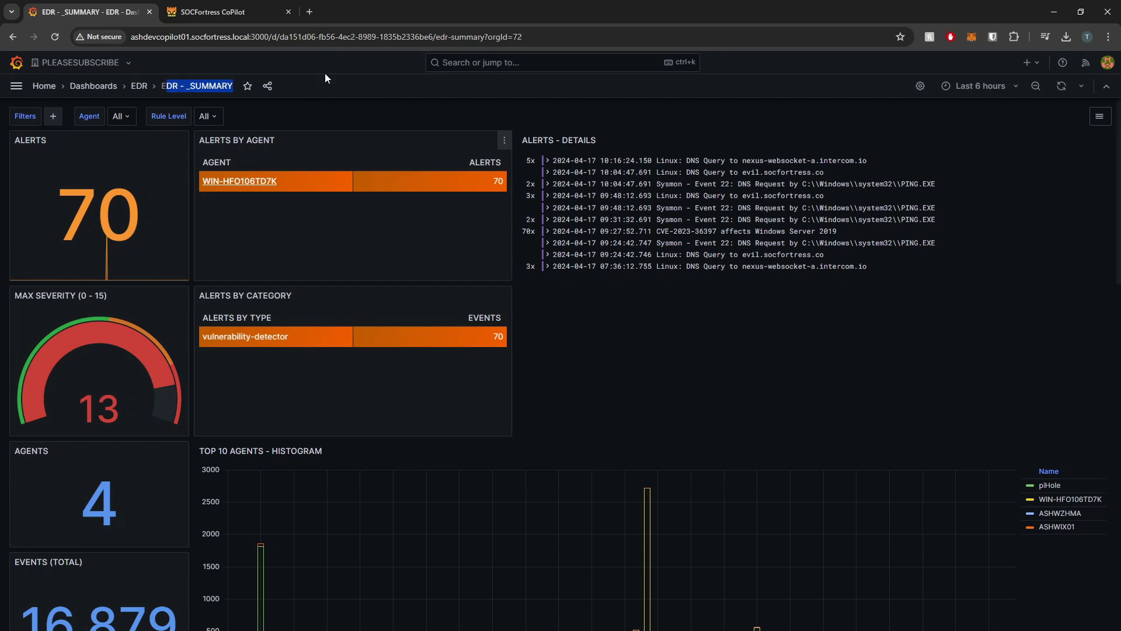
# Select EDR - _SUMMARY as the report's source dashboard.
pyautogui.click(226, 10)
pyautogui.click(753, 162)
pyautogui.click(723, 204)
# Remove the ALERTS and ALERTS - DETAILS panels, leaving the row empty.
pyautogui.click(490, 192)
pyautogui.click(951, 194)
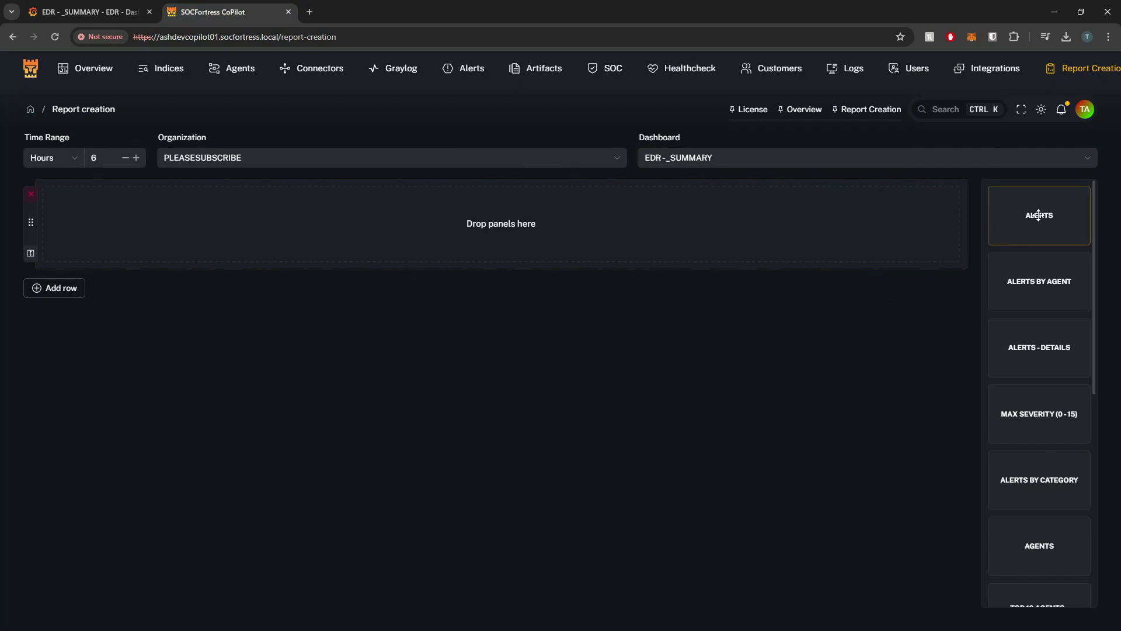
pyautogui.scroll(-7, 1019, 197)
pyautogui.scroll(8, 1047, 289)
pyautogui.click(671, 162)
# Compare the ALERTS BY AGENT and ALERTS - DETAILS panel titles in Grafana.
pyautogui.click(87, 12)
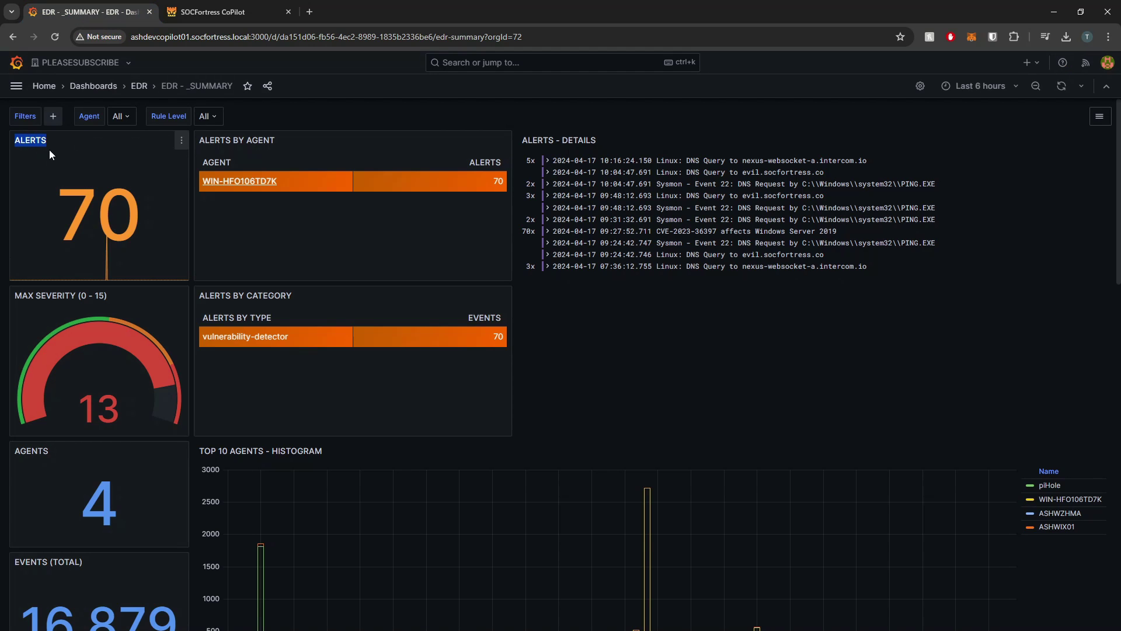
pyautogui.tripleClick(236, 140)
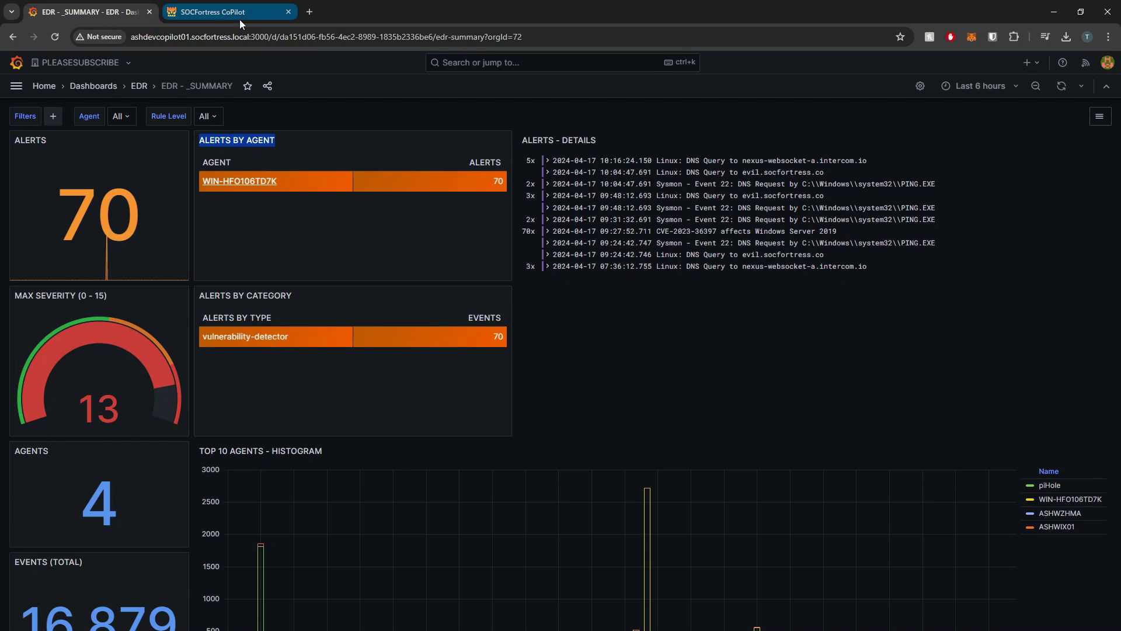
pyautogui.moveTo(547, 135); pyautogui.dragTo(602, 134)
pyautogui.click(213, 12)
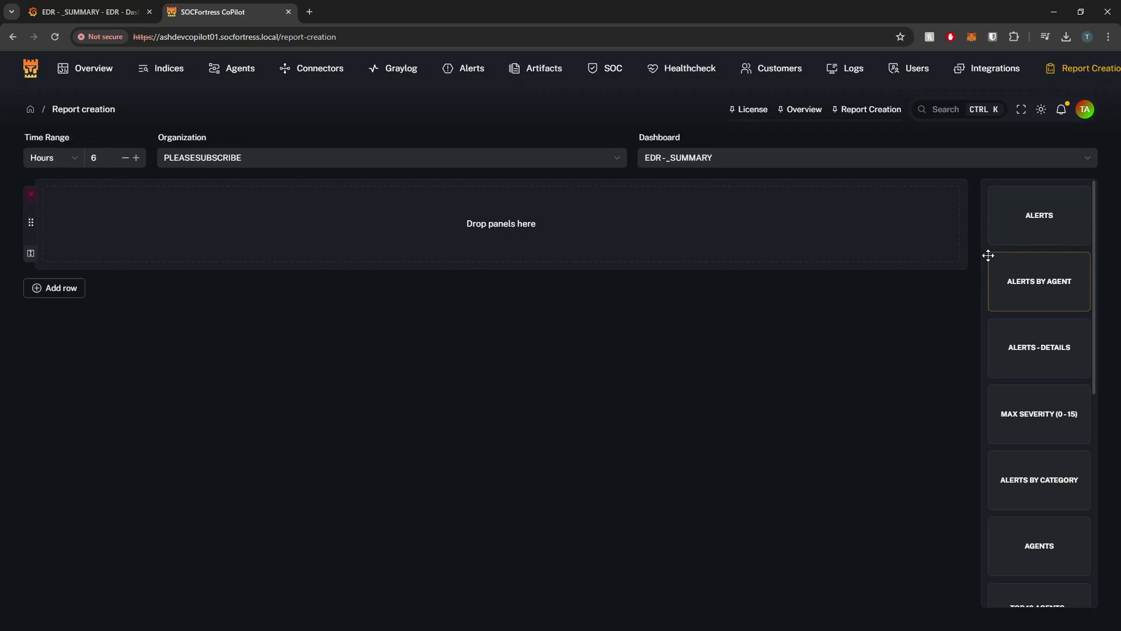
# Drag ALERTS BY AGENT and ALERTS into the first row, removing the duplicate ALERTS card.
pyautogui.hotkey('ctrl', 'Tab')
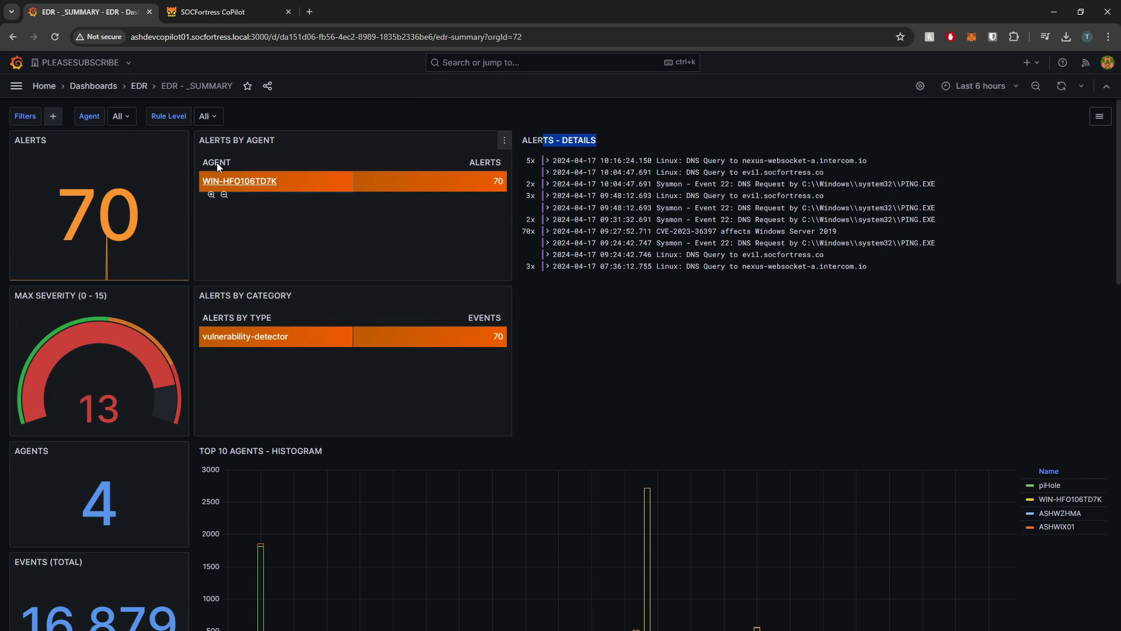
pyautogui.click(237, 9)
pyautogui.moveTo(1039, 281); pyautogui.dragTo(631, 217)
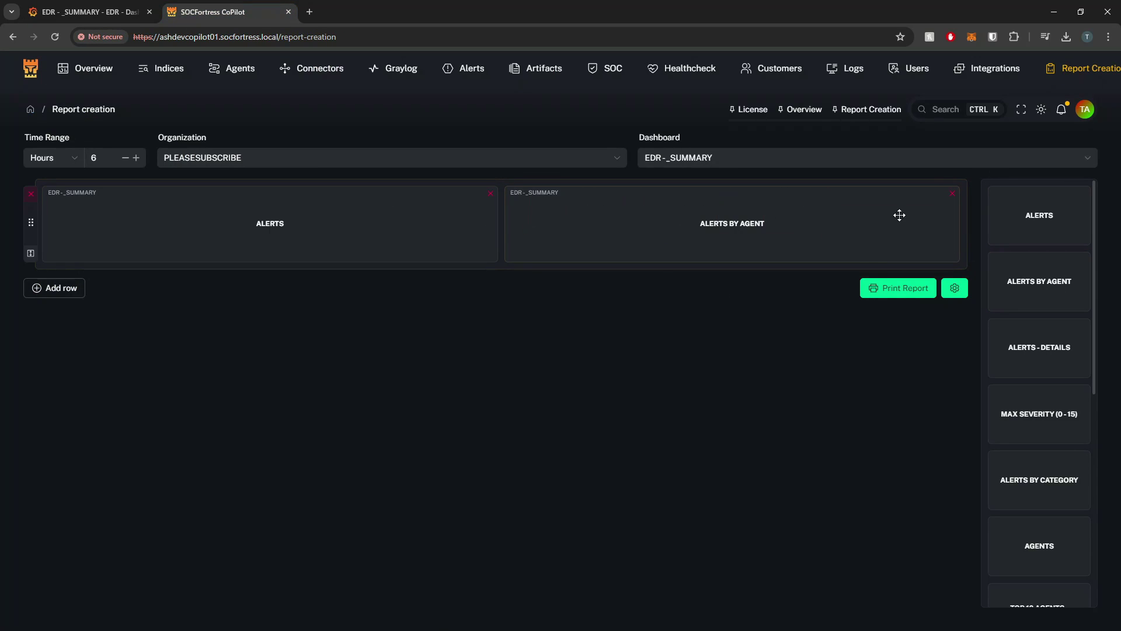
pyautogui.moveTo(1045, 217); pyautogui.dragTo(880, 230)
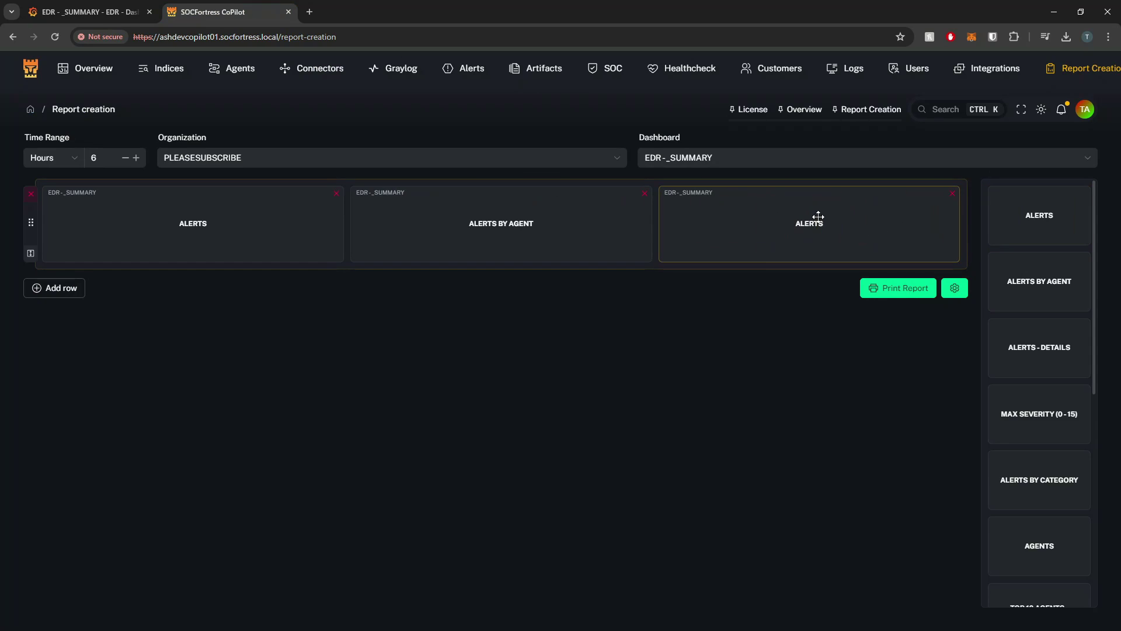
pyautogui.click(953, 193)
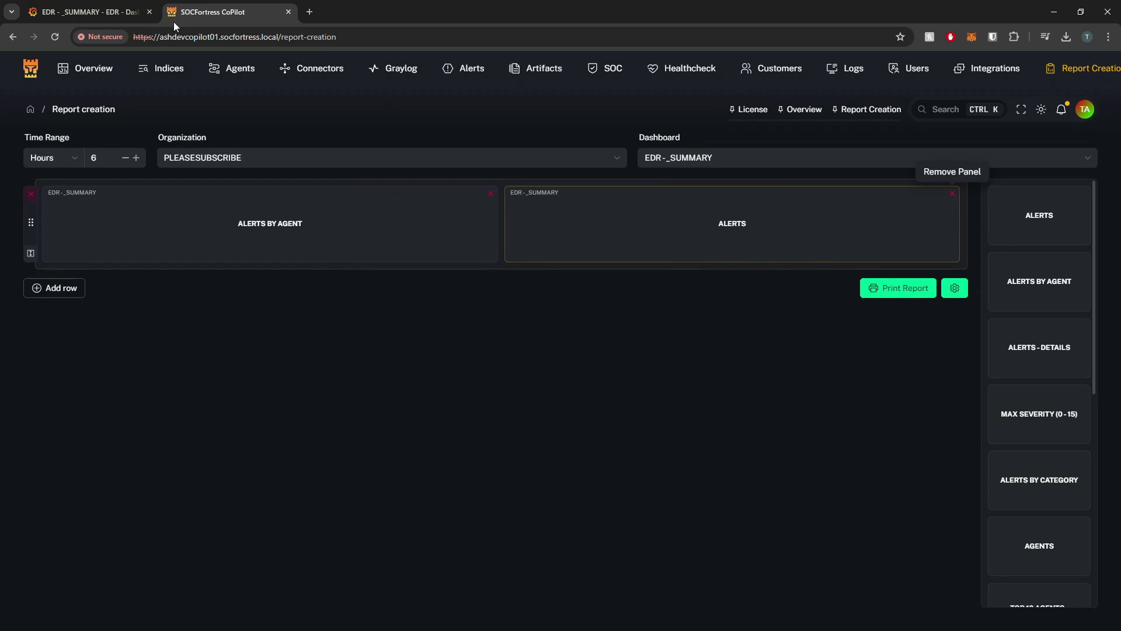
pyautogui.click(112, 5)
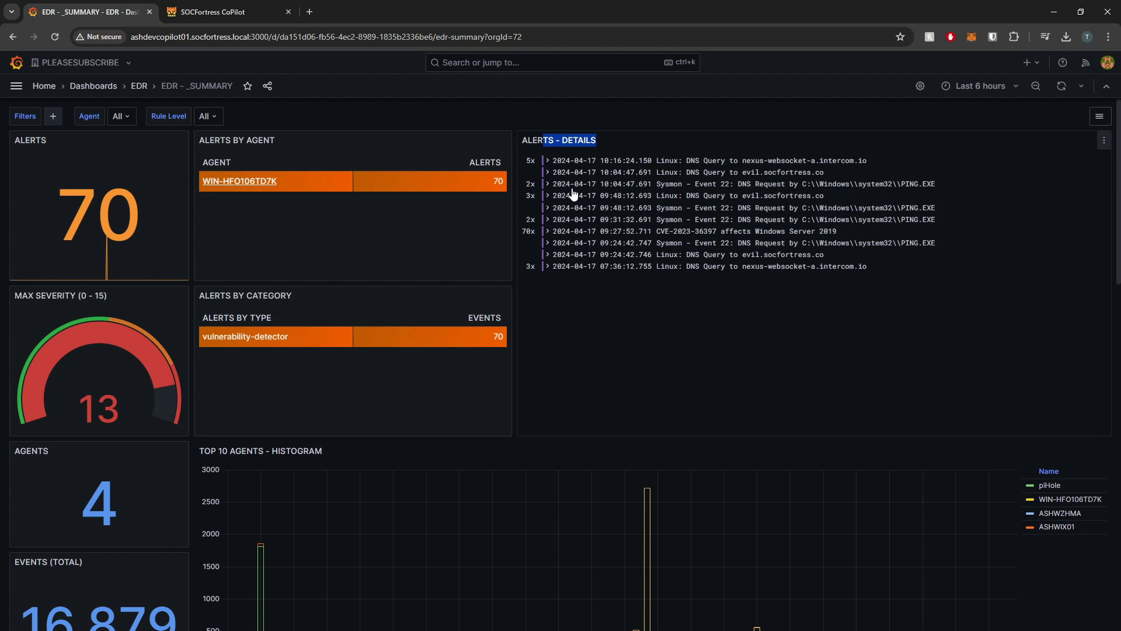
pyautogui.click(522, 141)
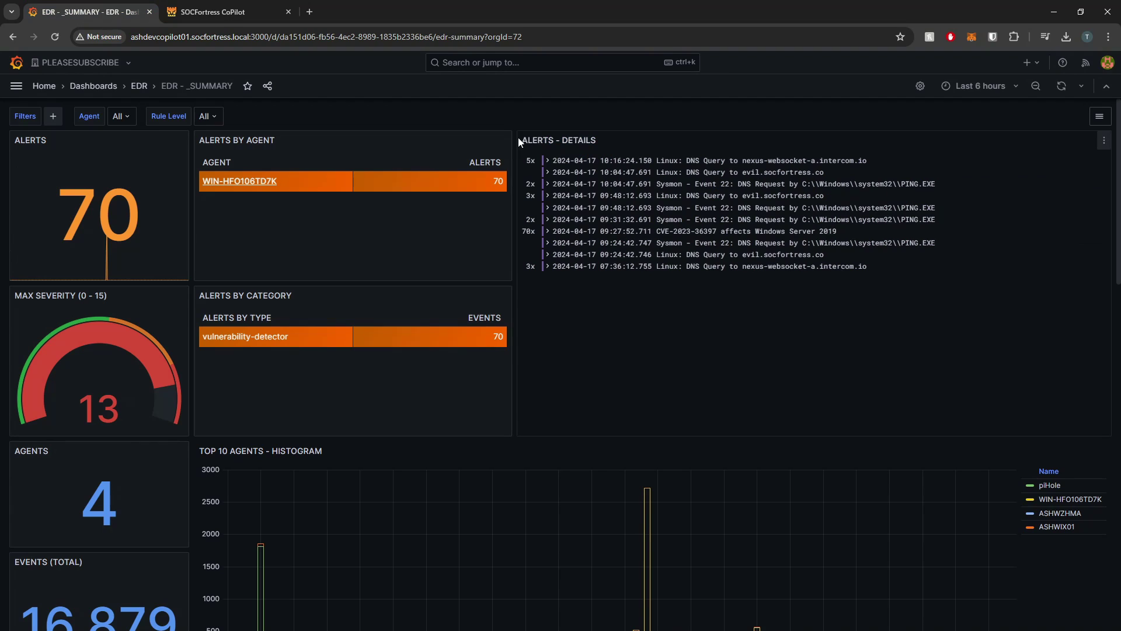
# Add a second row holding ALERTS - DETAILS and EVENTS (TOTAL).
pyautogui.click(222, 11)
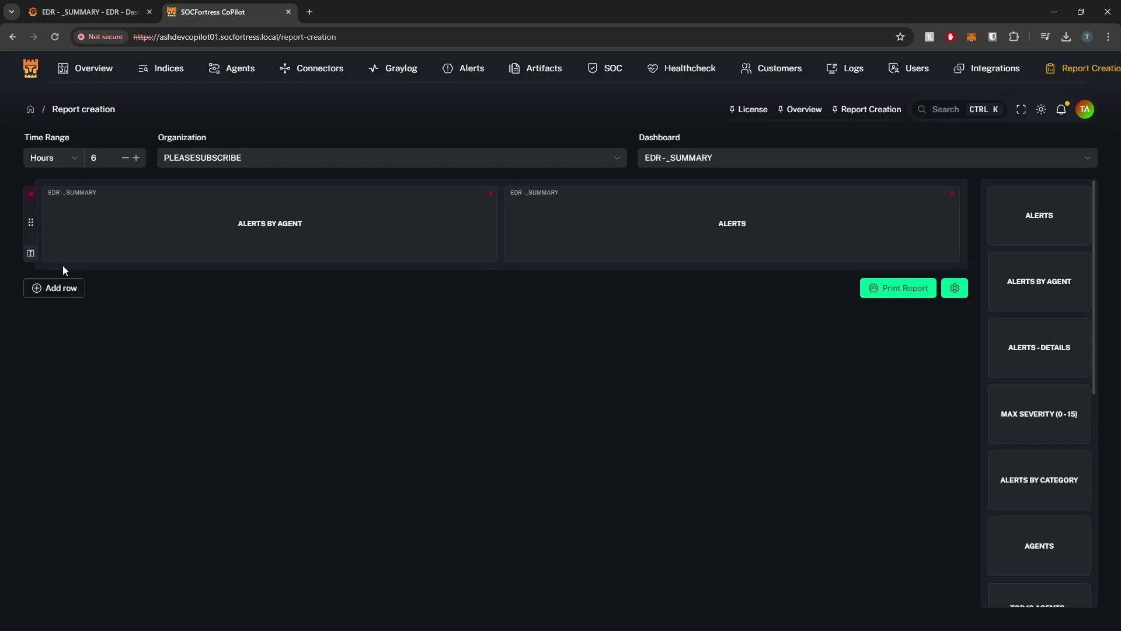
pyautogui.click(51, 292)
pyautogui.moveTo(1049, 350); pyautogui.dragTo(502, 310)
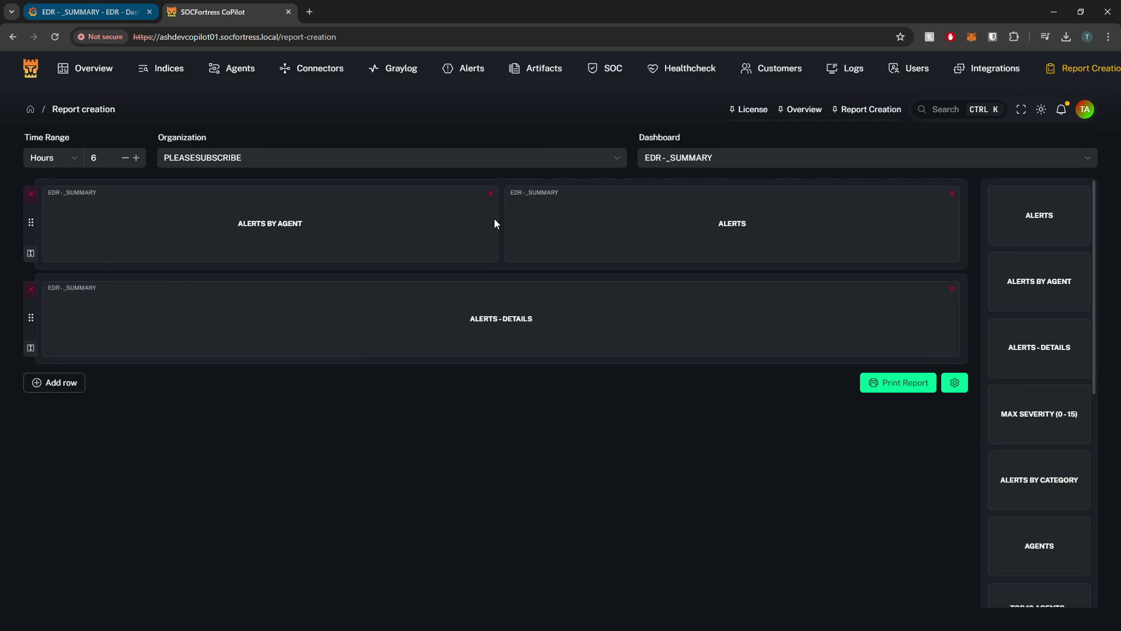
pyautogui.click(106, 12)
pyautogui.scroll(-1, 62, 500)
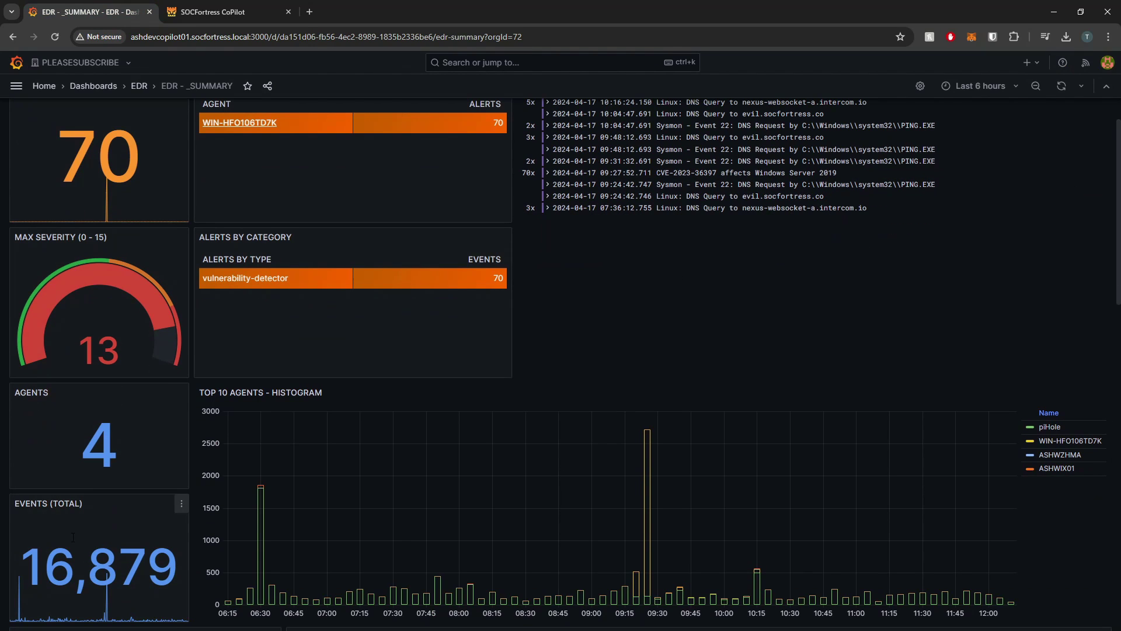
pyautogui.moveTo(22, 505); pyautogui.dragTo(91, 517)
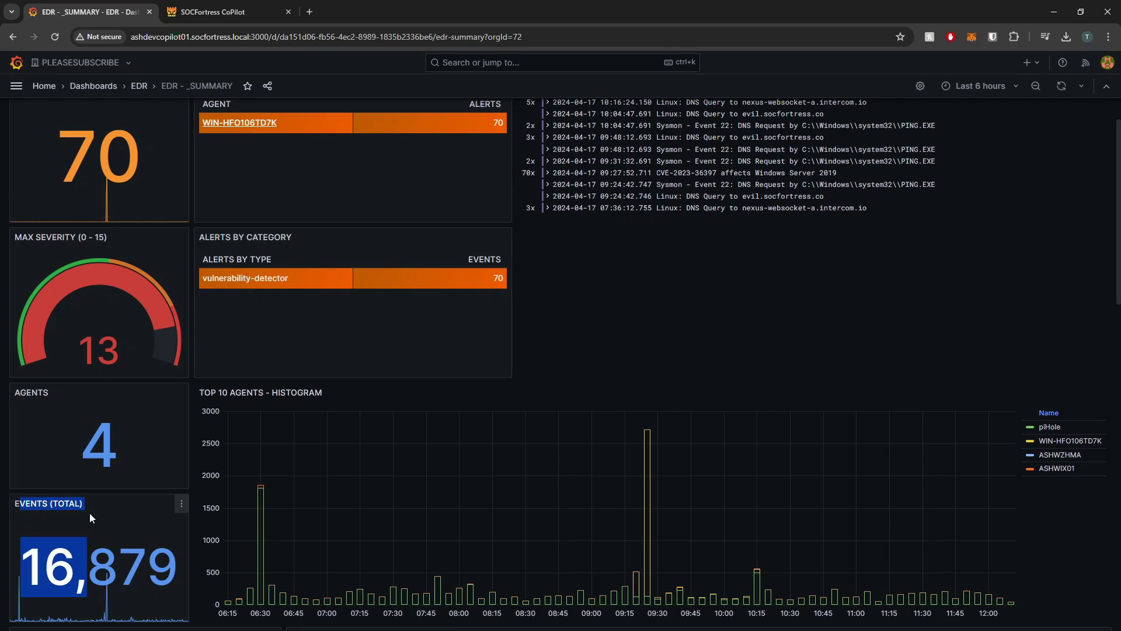
pyautogui.click(221, 12)
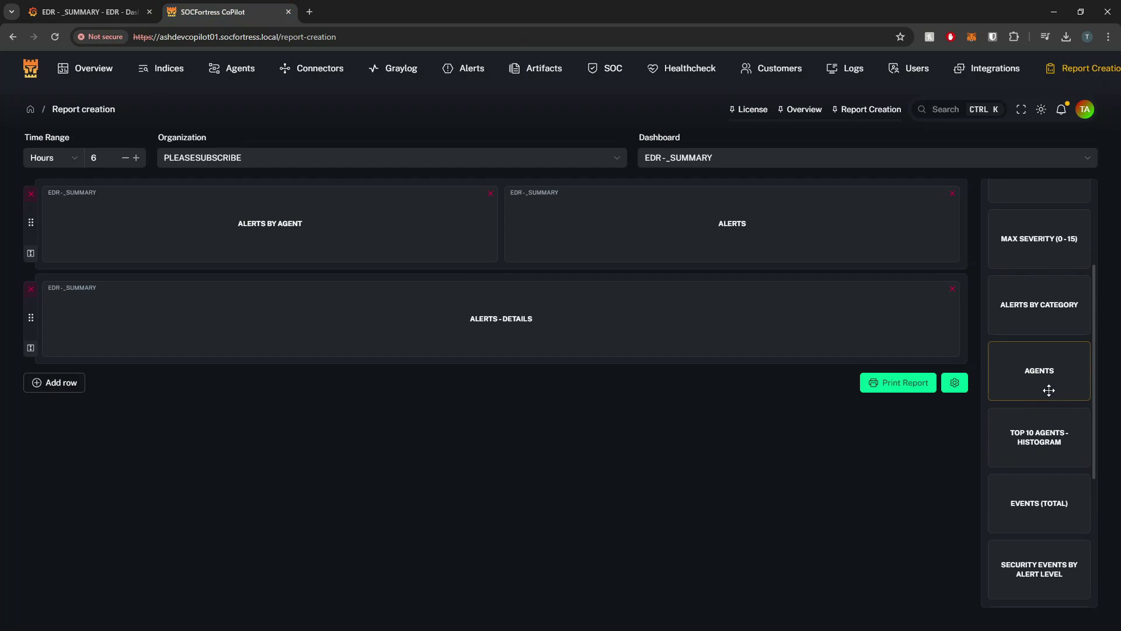
pyautogui.moveTo(1049, 514); pyautogui.dragTo(825, 313)
# Add a third row with the EVENTS BY ALERT GROUP (TOP 10) - HISTOGRAM panel.
pyautogui.click(61, 383)
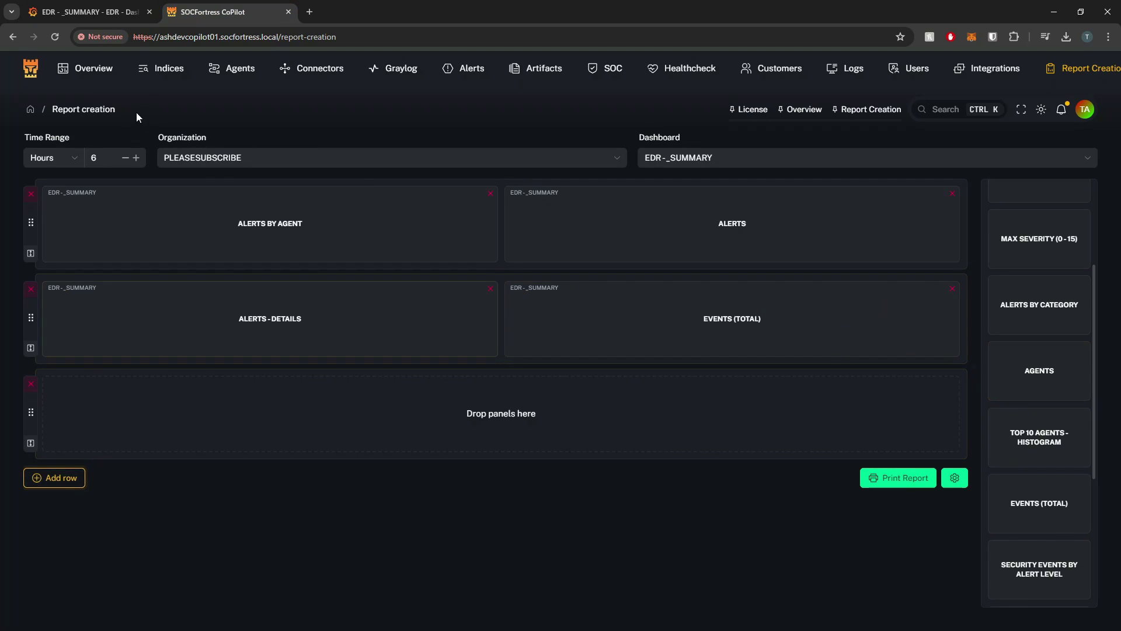
pyautogui.click(115, 13)
pyautogui.scroll(-5, 448, 391)
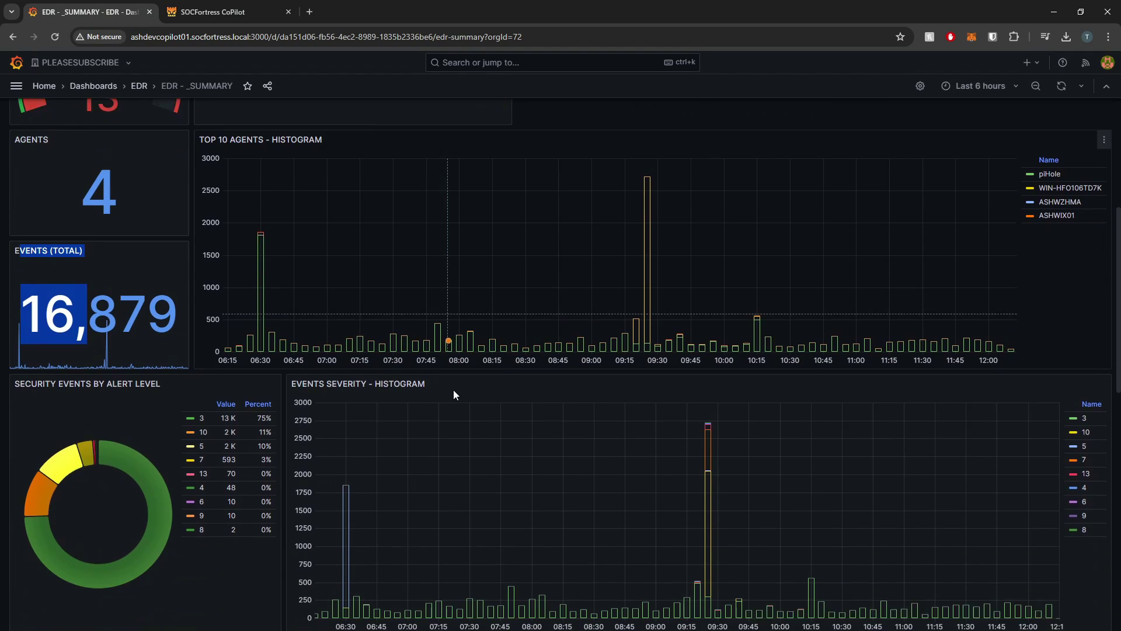
pyautogui.scroll(-6, 290, 349)
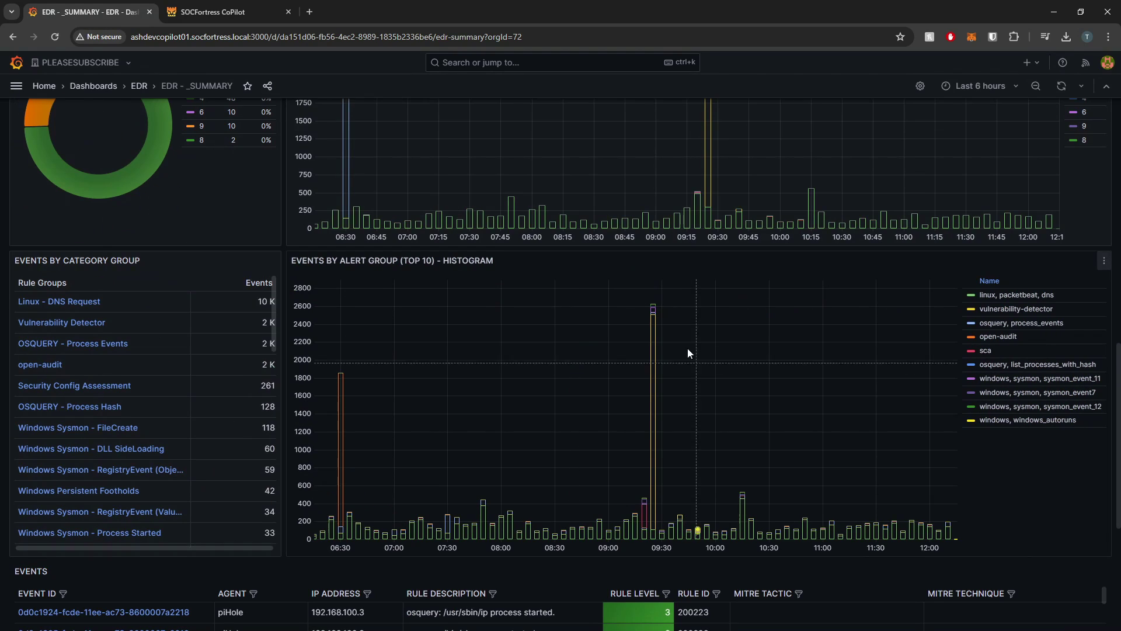
pyautogui.hotkey('ctrl', 'Tab')
pyautogui.scroll(-5, 1047, 421)
pyautogui.moveTo(1054, 505); pyautogui.dragTo(546, 416)
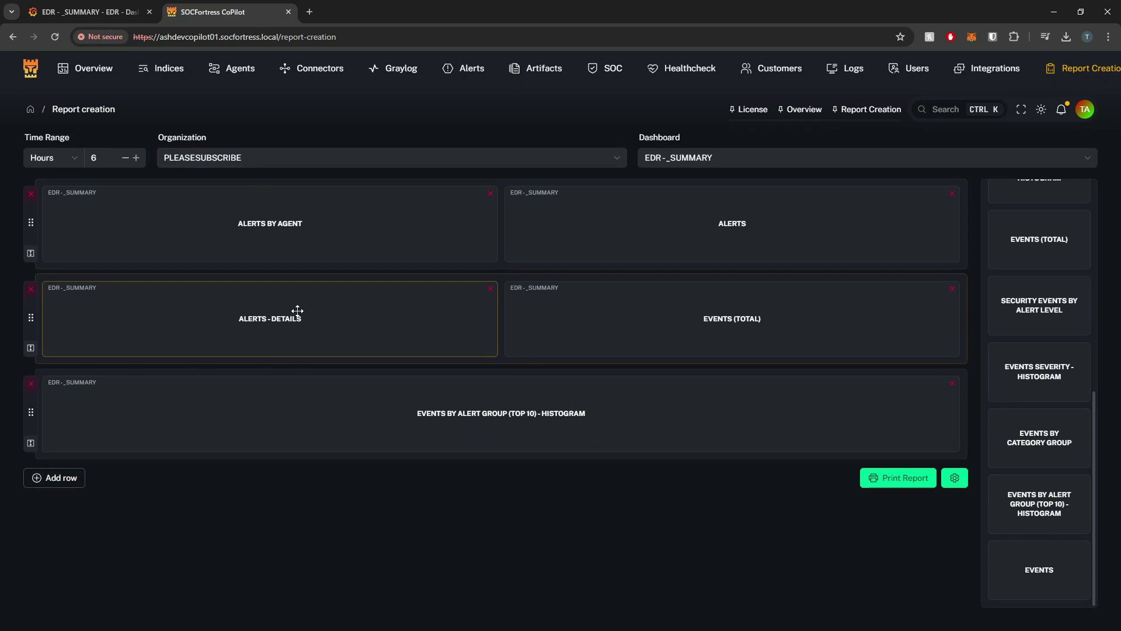
# Add and delete two spare empty rows, keep three rows, and open Report Settings.
pyautogui.click(54, 478)
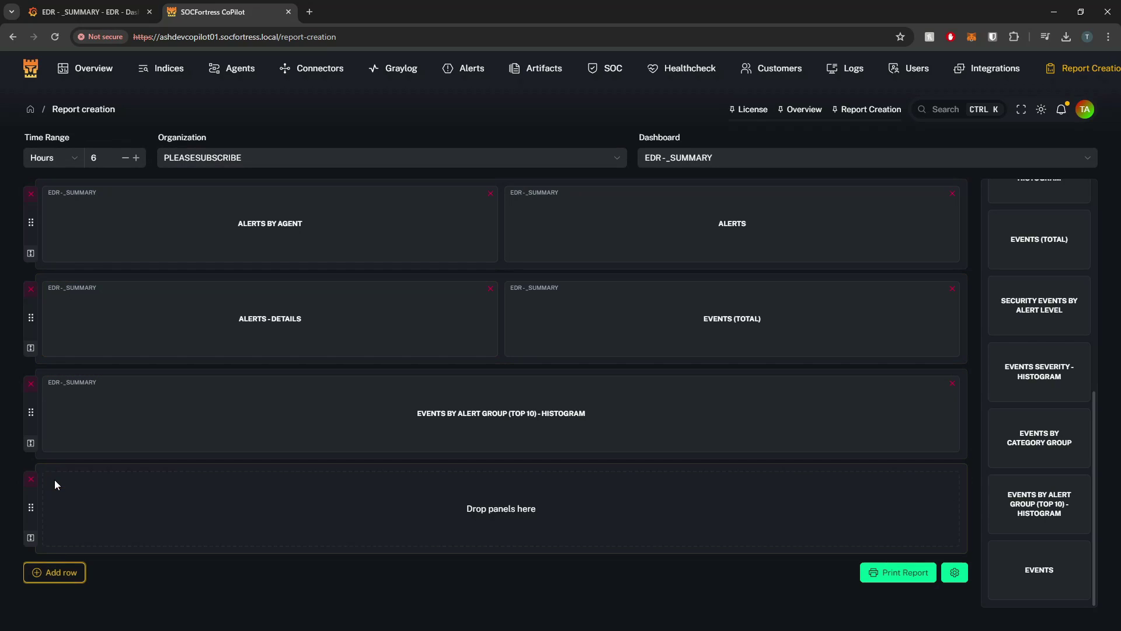
pyautogui.click(53, 572)
pyautogui.click(30, 572)
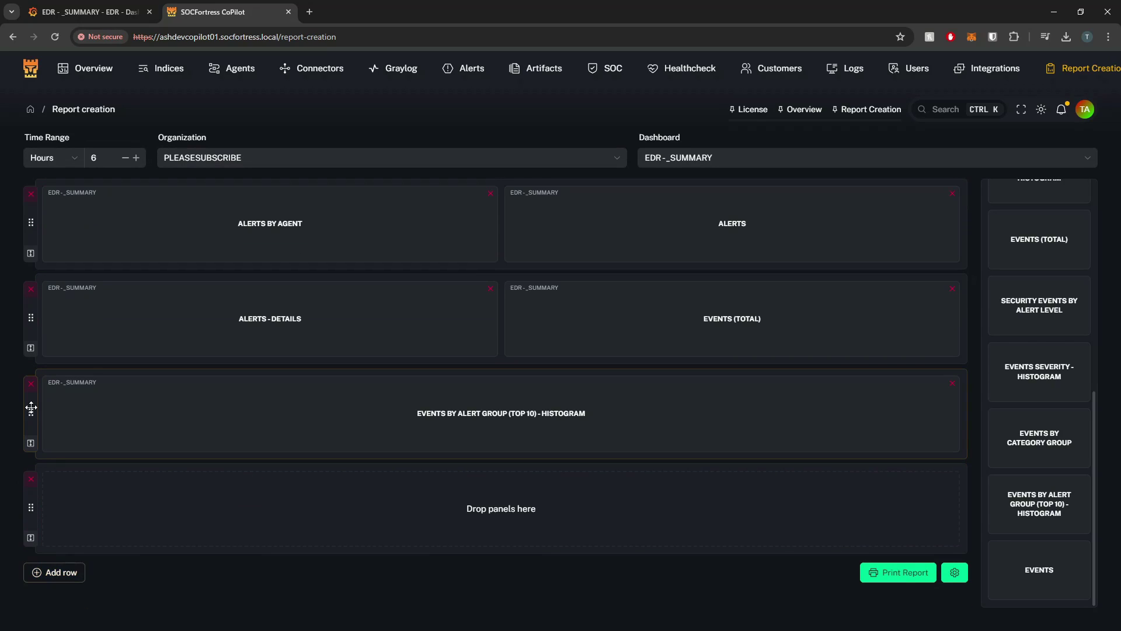
pyautogui.click(31, 478)
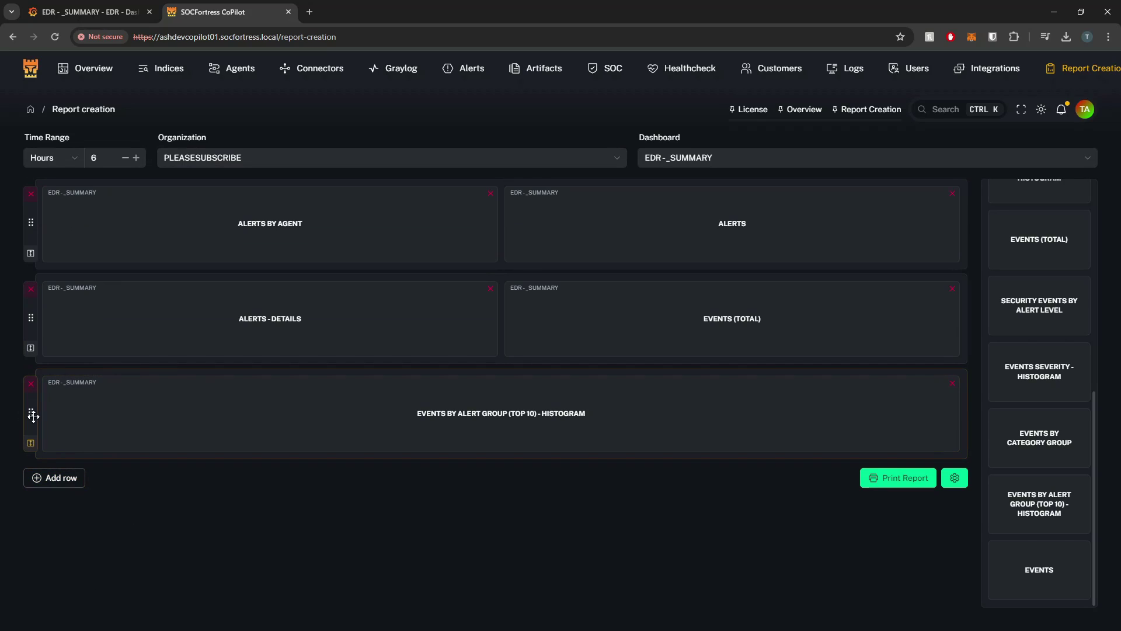
pyautogui.moveTo(33, 416)
pyautogui.mouseDown()
pyautogui.moveTo(29, 327)
pyautogui.moveTo(30, 392)
pyautogui.moveTo(40, 350)
pyautogui.moveTo(37, 420)
pyautogui.mouseUp()
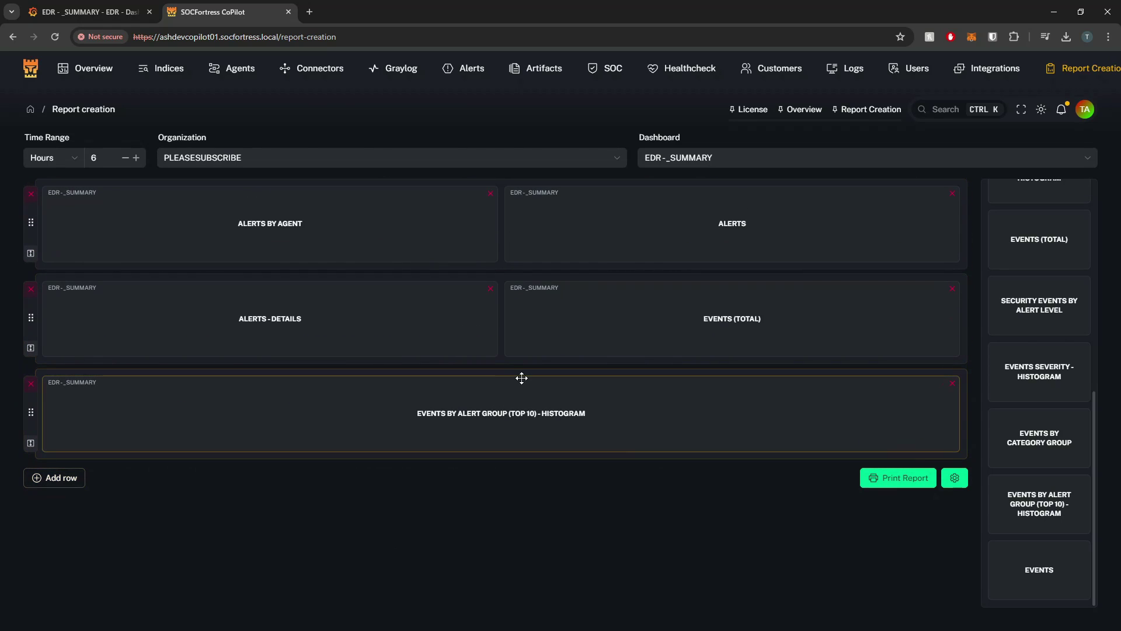
pyautogui.click(954, 477)
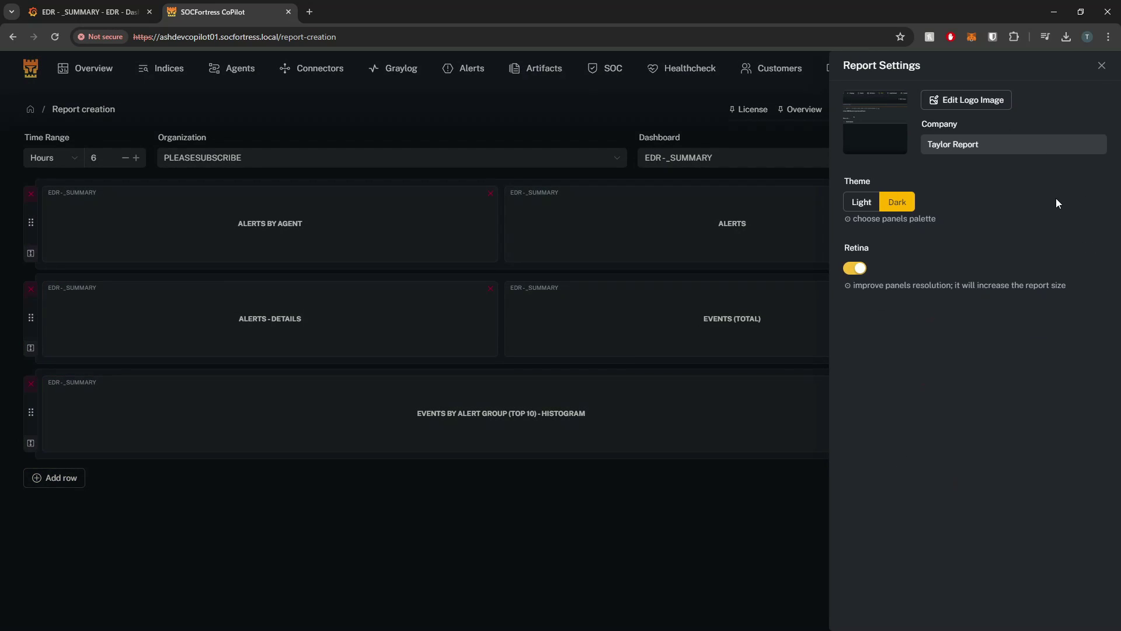
# Upload the WAZUH ALERTs (1) image as the report logo and save it.
pyautogui.click(988, 109)
pyautogui.click(584, 316)
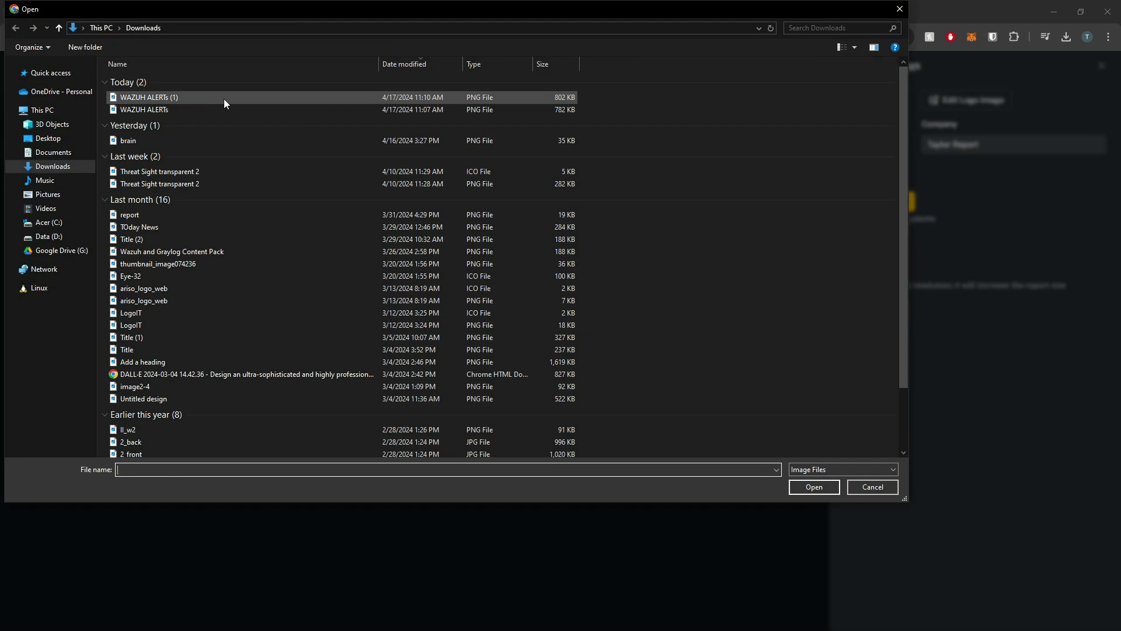
pyautogui.doubleClick(223, 99)
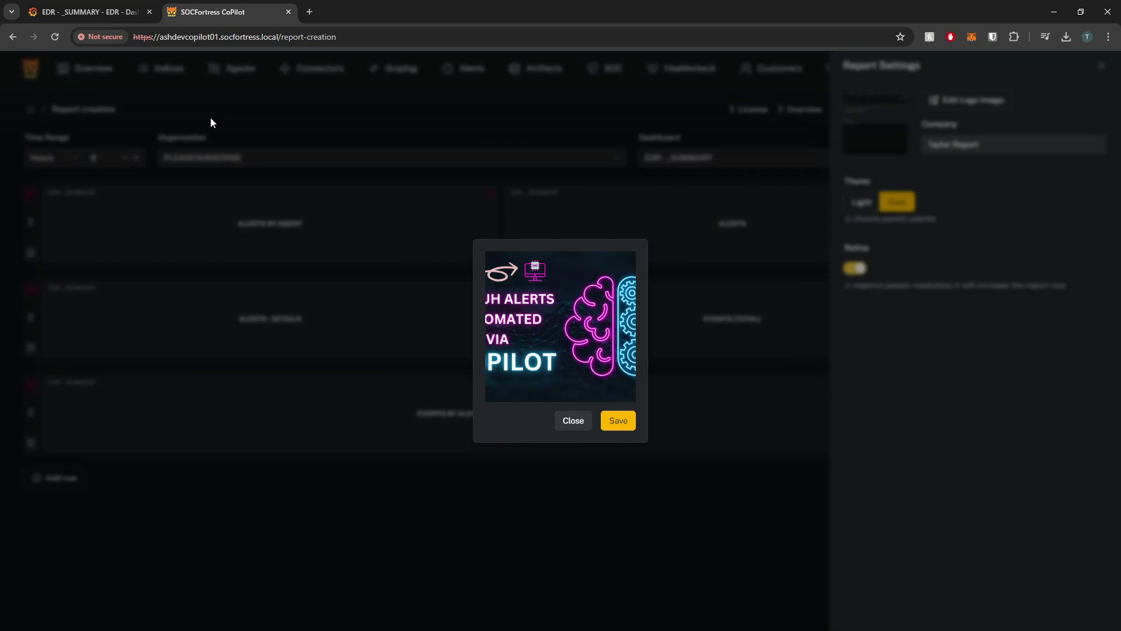
pyautogui.click(616, 425)
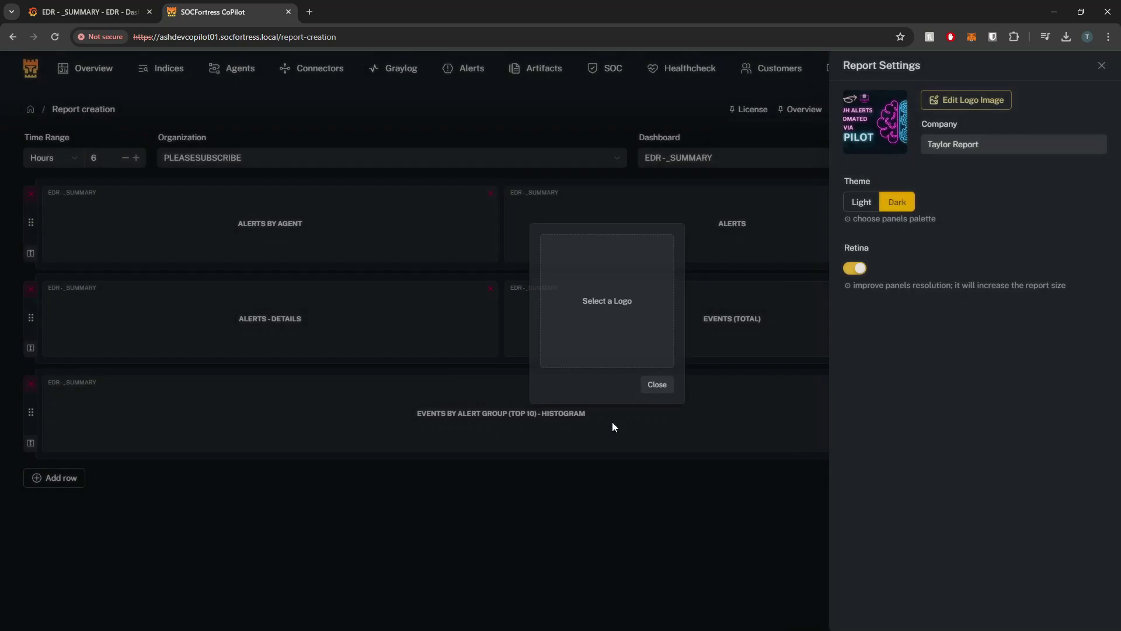
# Replace the company name with SOCFortress and toggle Retina off and back on.
pyautogui.click(958, 145)
pyautogui.hotkey('ctrl', 'a')
pyautogui.write('S')
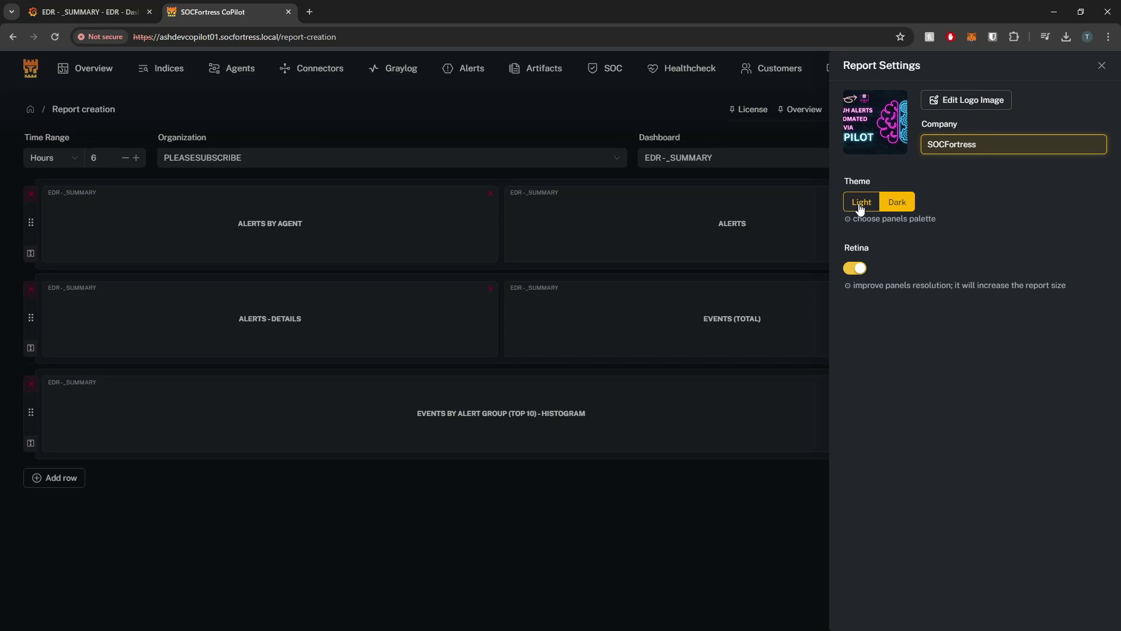
pyautogui.click(53, 15)
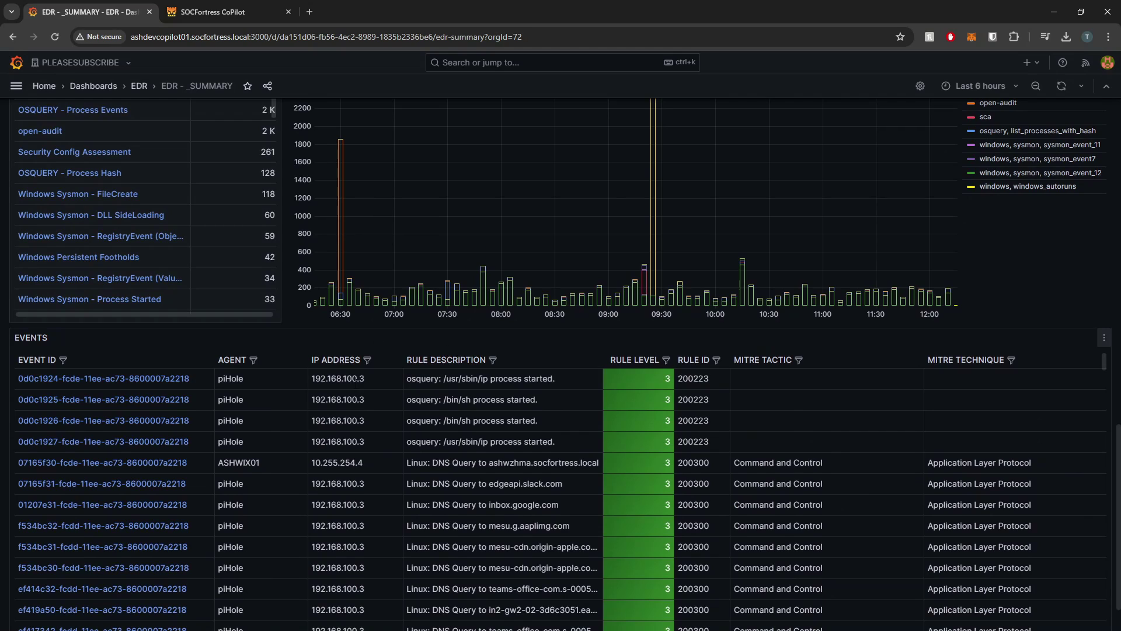
pyautogui.moveTo(469, 344); pyautogui.dragTo(206, 41)
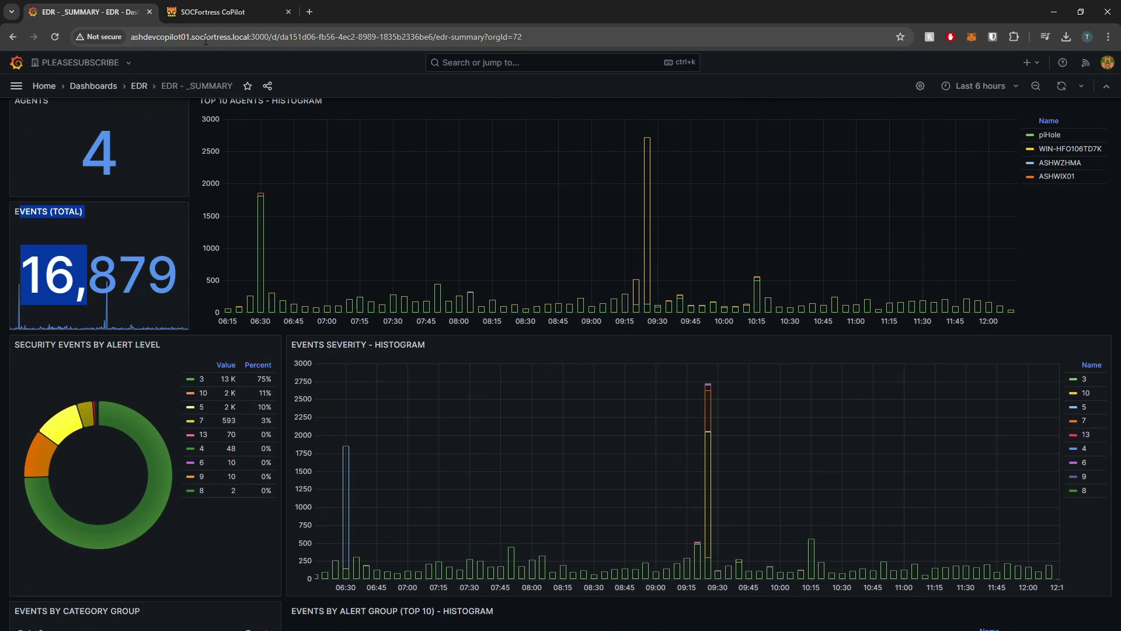
pyautogui.click(224, 11)
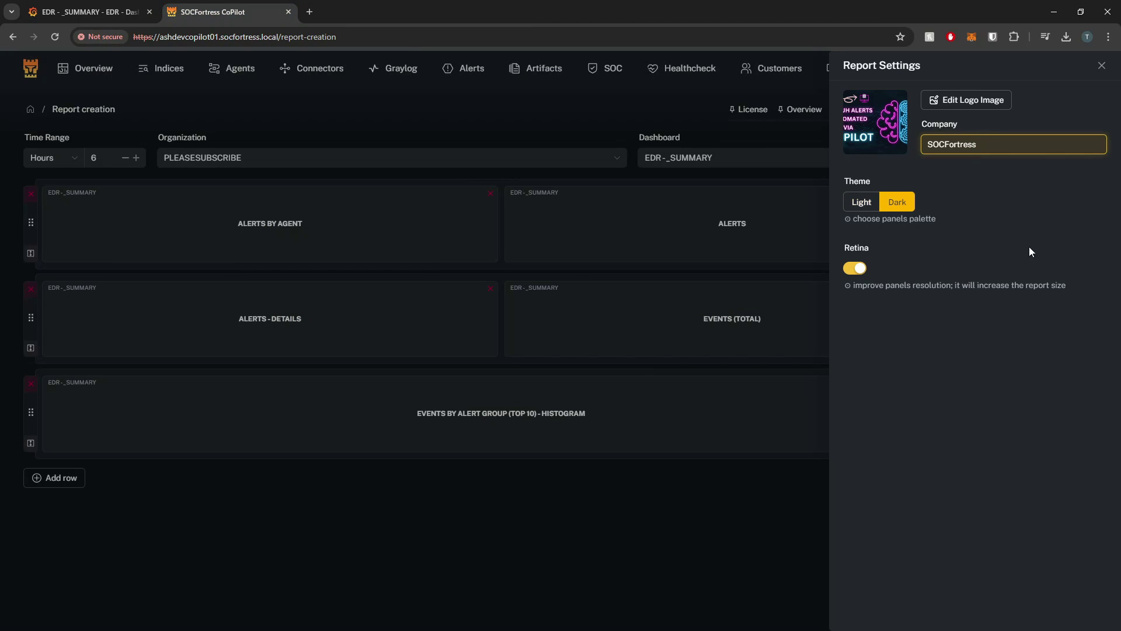
pyautogui.click(853, 270)
pyautogui.click(860, 270)
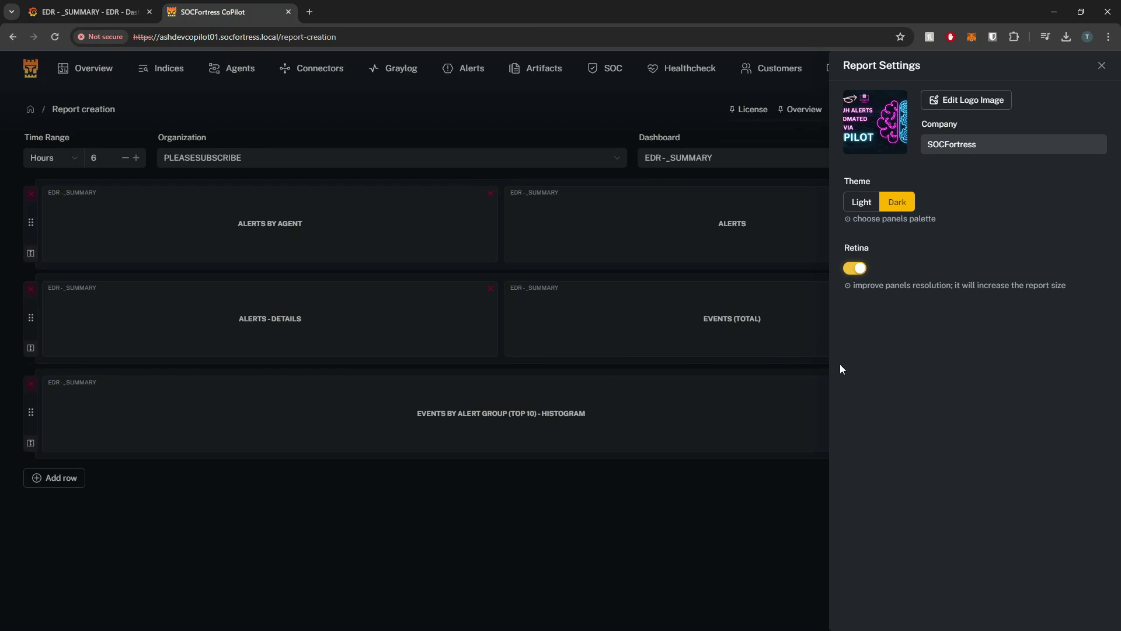
# Close Report Settings and print the EDR summary report as report-pleasesubscribe (1).pdf.
pyautogui.click(1101, 66)
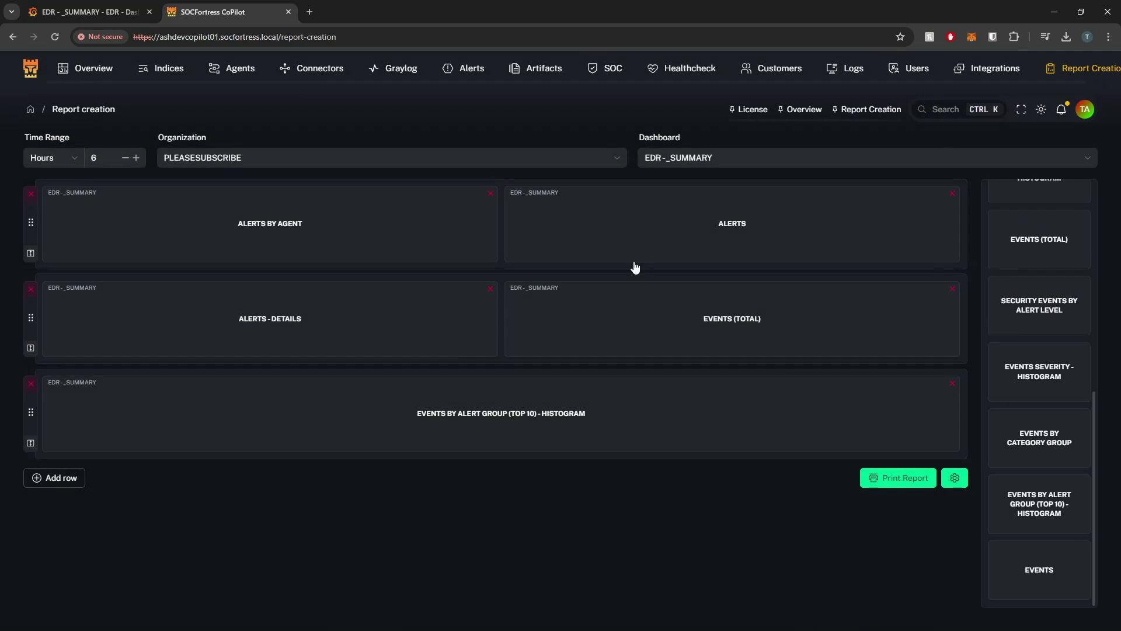
pyautogui.click(896, 486)
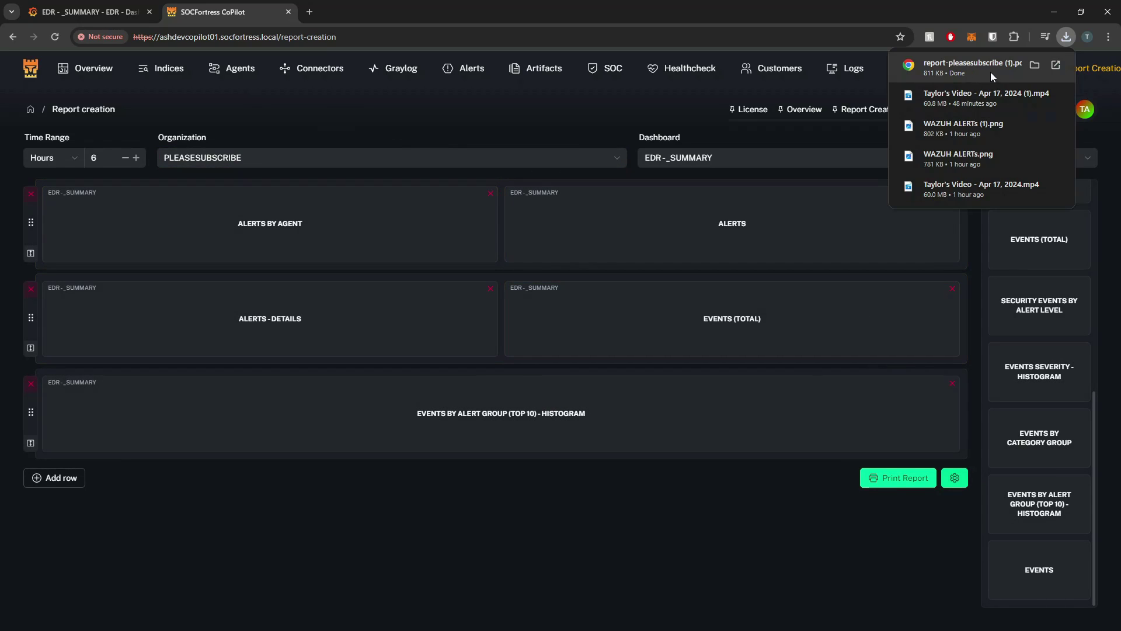
# Open report-pleasesubscribe (1).pdf and look over its logo and SOCFortress cover page.
pyautogui.click(961, 71)
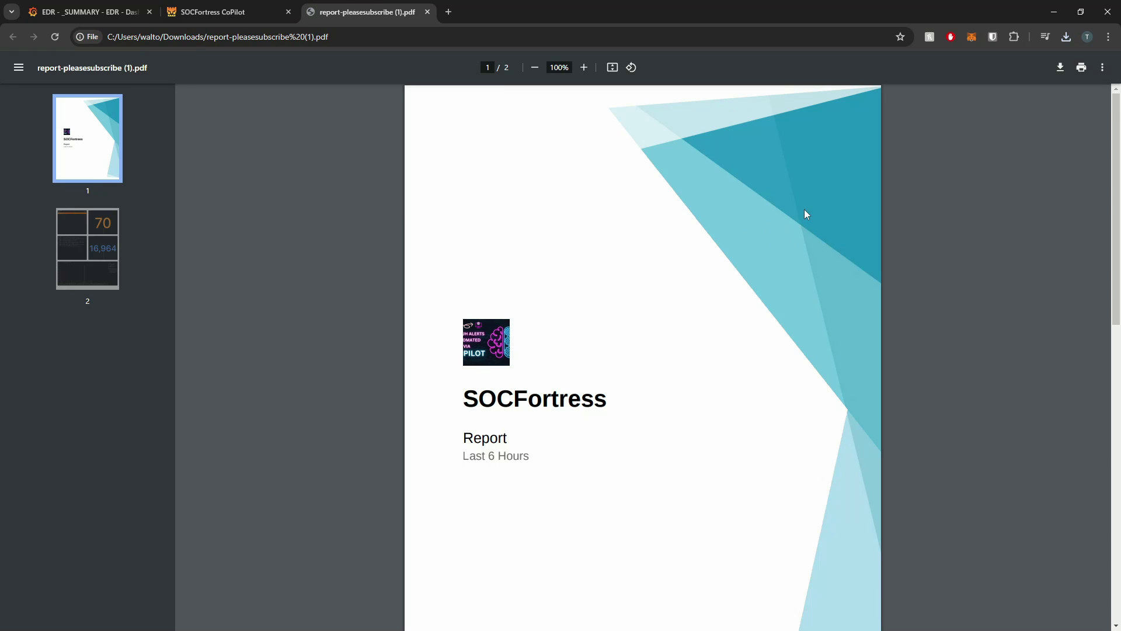
pyautogui.scroll(-2, 803, 208)
pyautogui.scroll(2, 789, 172)
pyautogui.scroll(-1, 490, 386)
pyautogui.moveTo(463, 338); pyautogui.dragTo(607, 342)
pyautogui.scroll(-4, 654, 371)
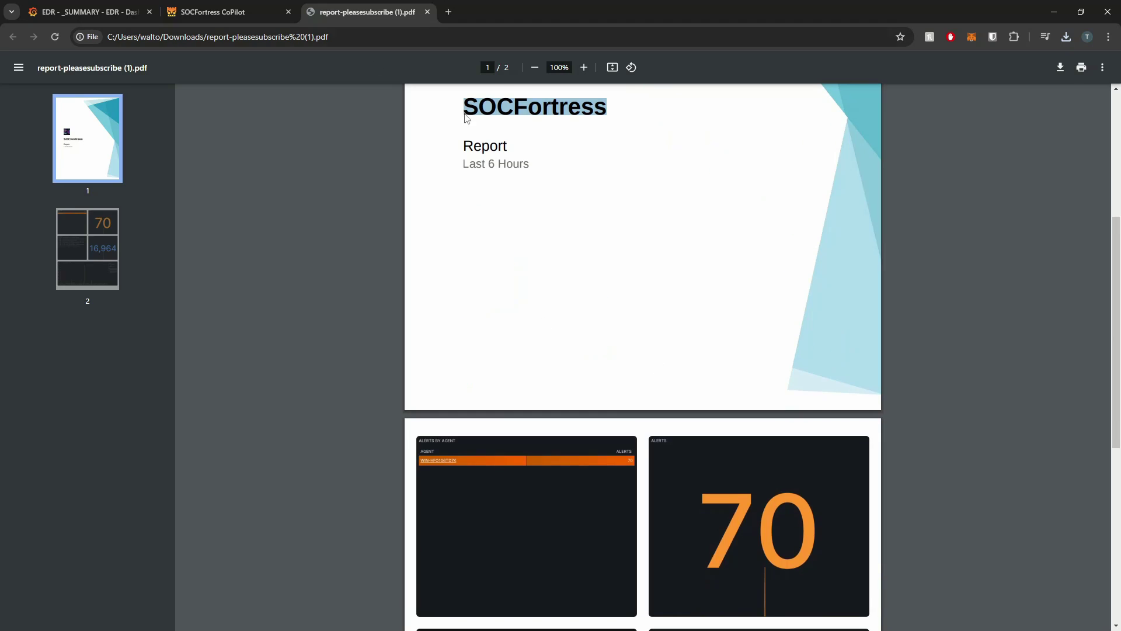
pyautogui.scroll(1, 499, 169)
pyautogui.moveTo(463, 222); pyautogui.dragTo(572, 233)
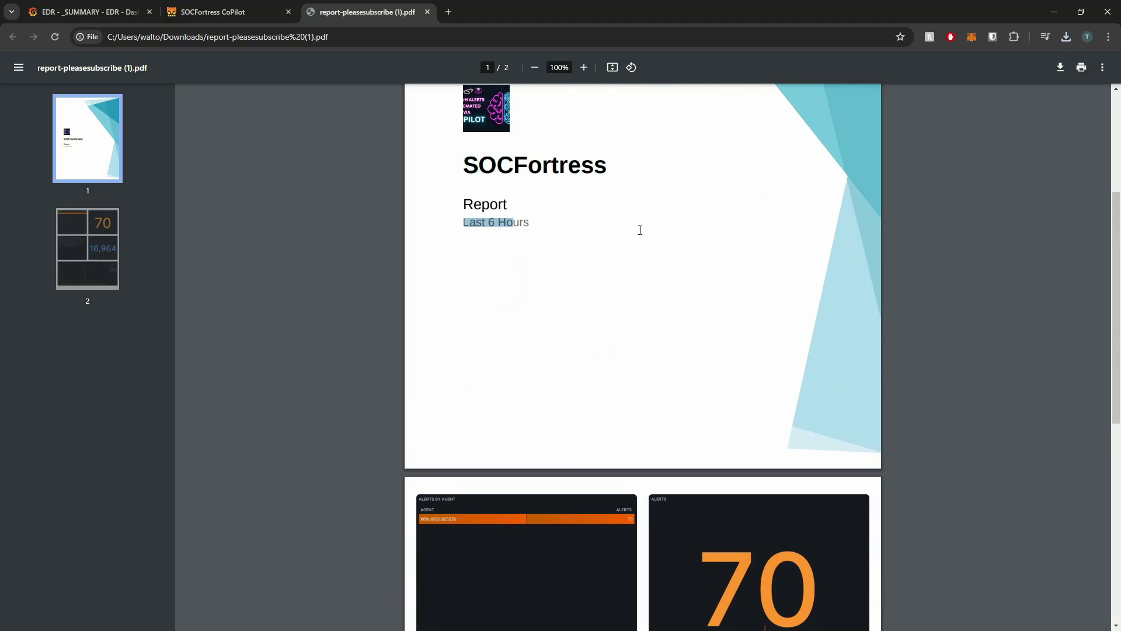
# Review page 2's dashboard panels: 70 alerts, 16,964 total events and the alert-group histogram.
pyautogui.click(213, 12)
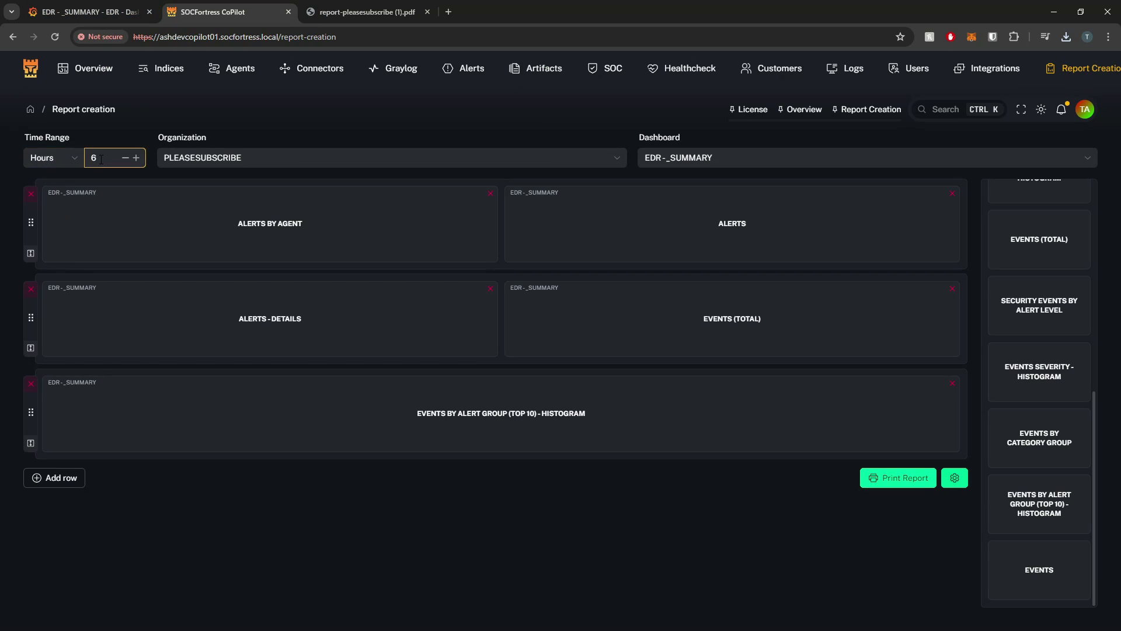
pyautogui.click(387, 14)
pyautogui.scroll(-3, 488, 243)
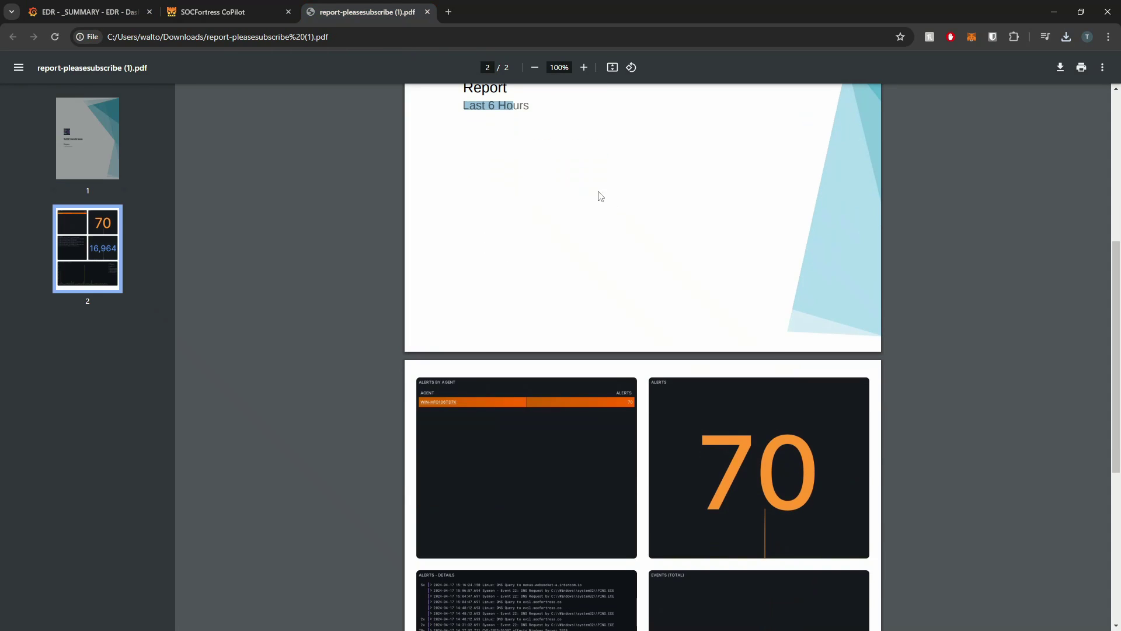
pyautogui.scroll(-2, 876, 286)
pyautogui.scroll(-2, 790, 216)
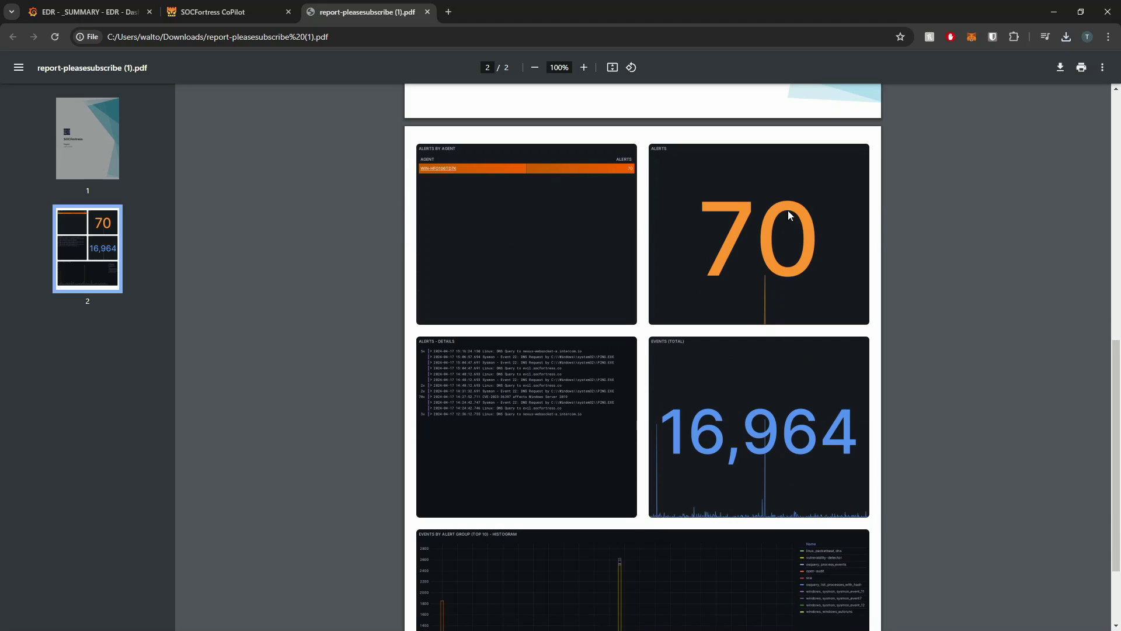
pyautogui.scroll(-2, 718, 217)
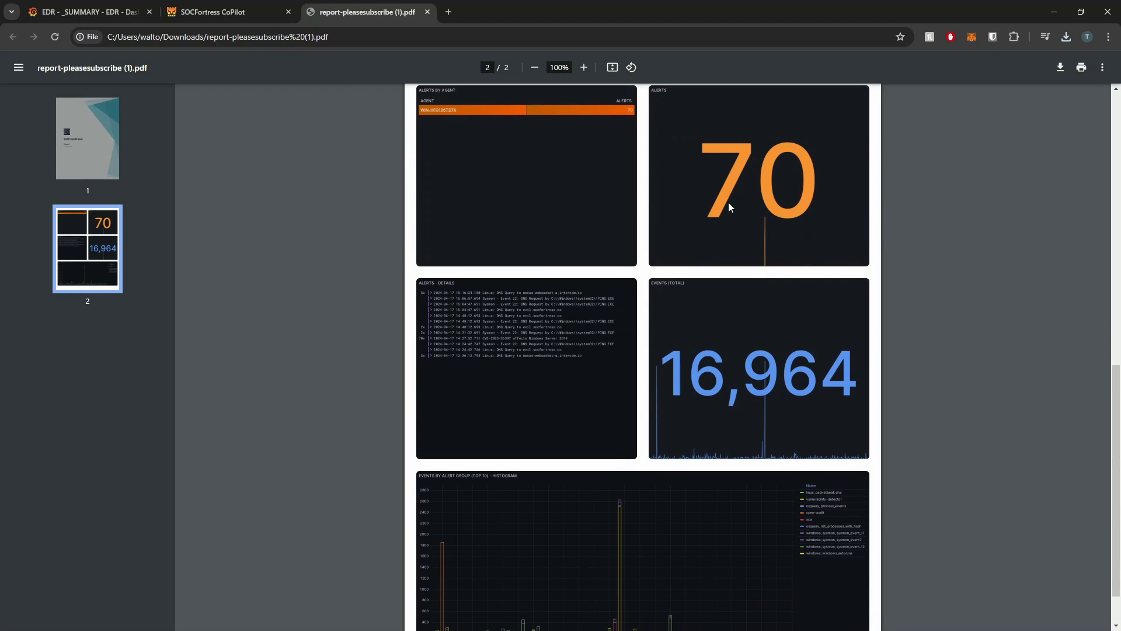
pyautogui.scroll(4, 721, 201)
pyautogui.scroll(-3, 666, 227)
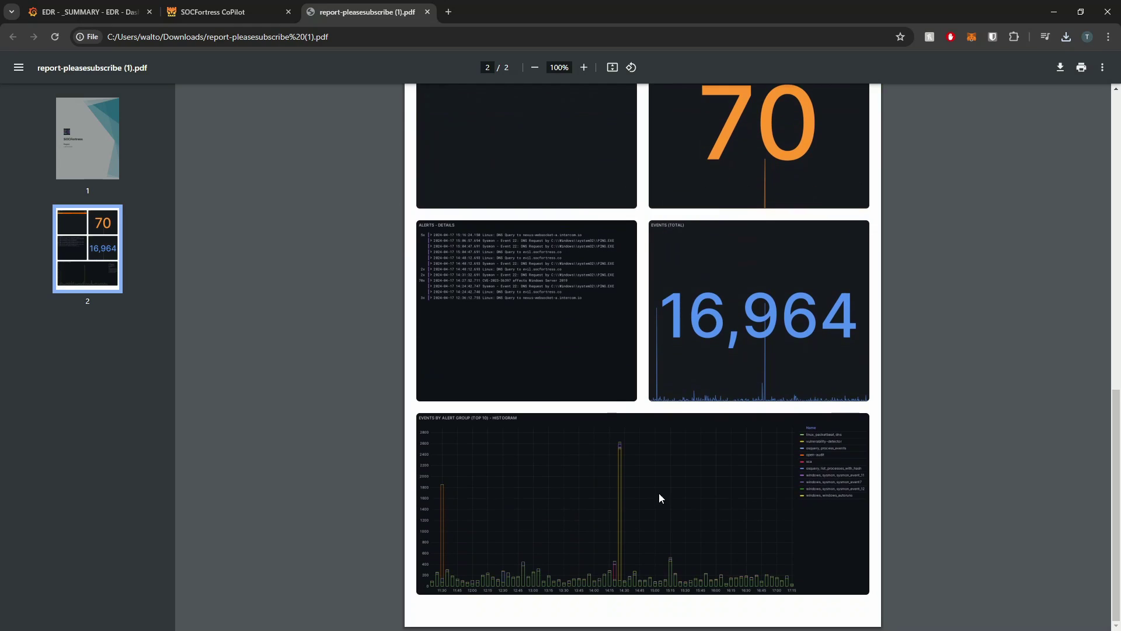
pyautogui.scroll(3, 603, 465)
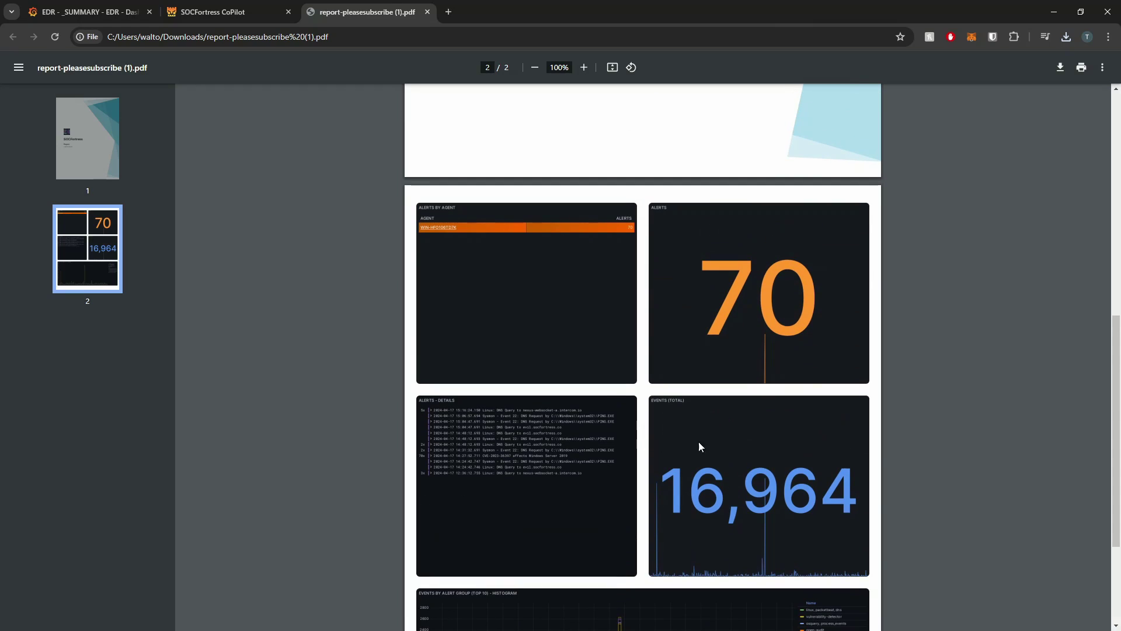
pyautogui.scroll(-3, 771, 301)
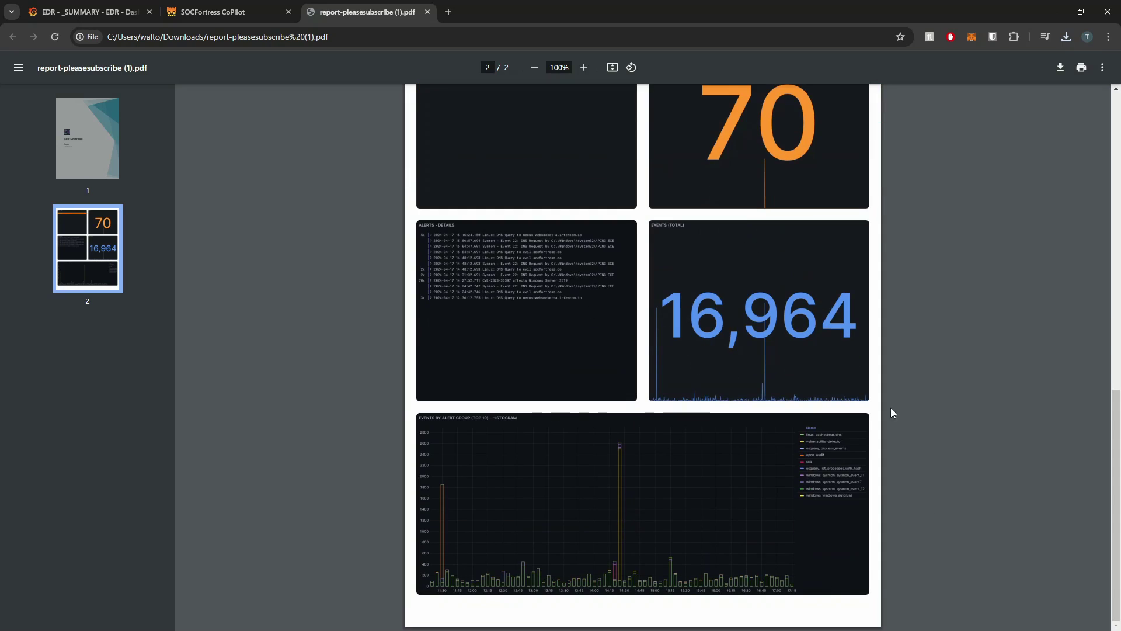
# Switch the report theme to Light and review the light-themed output.
pyautogui.click(230, 18)
pyautogui.click(954, 481)
pyautogui.click(847, 203)
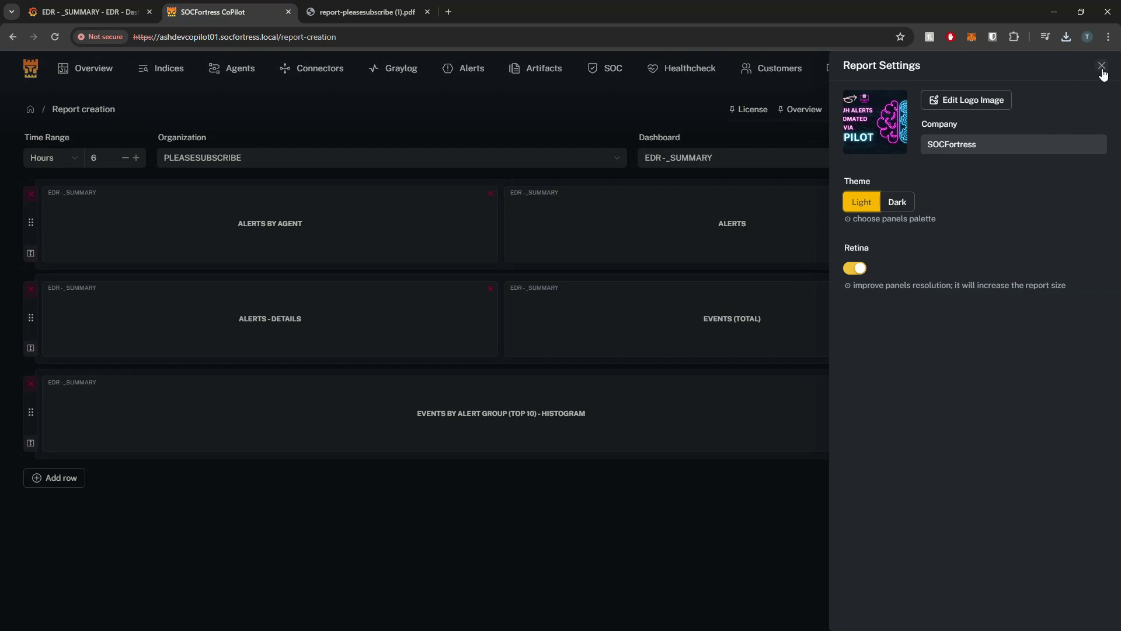
pyautogui.click(1102, 65)
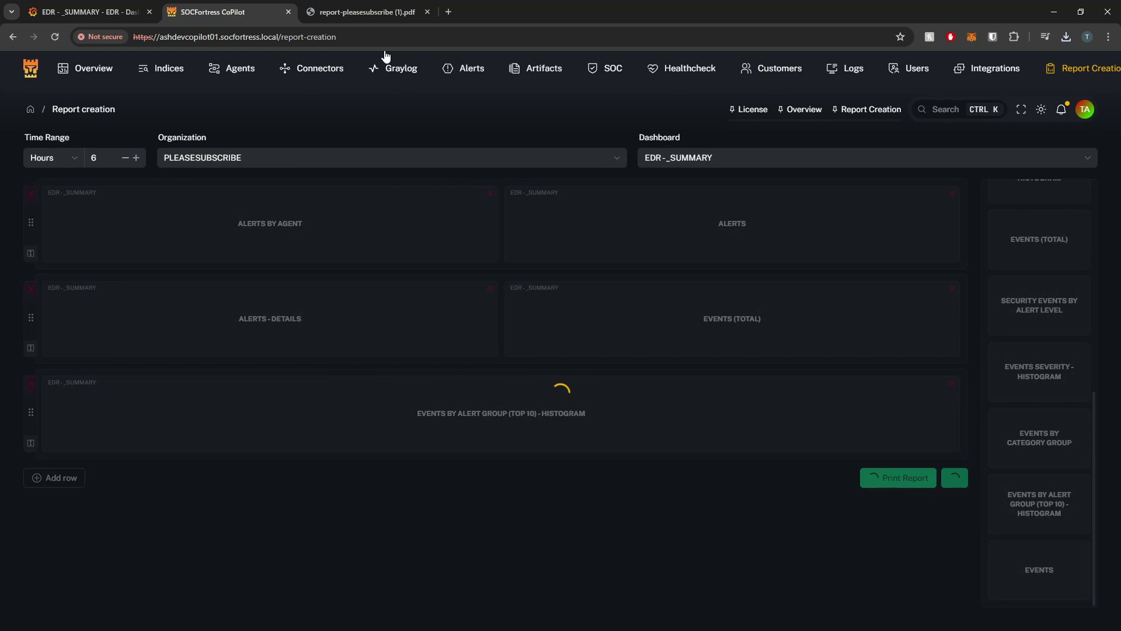
pyautogui.scroll(-7, 644, 359)
pyautogui.scroll(-4, 566, 308)
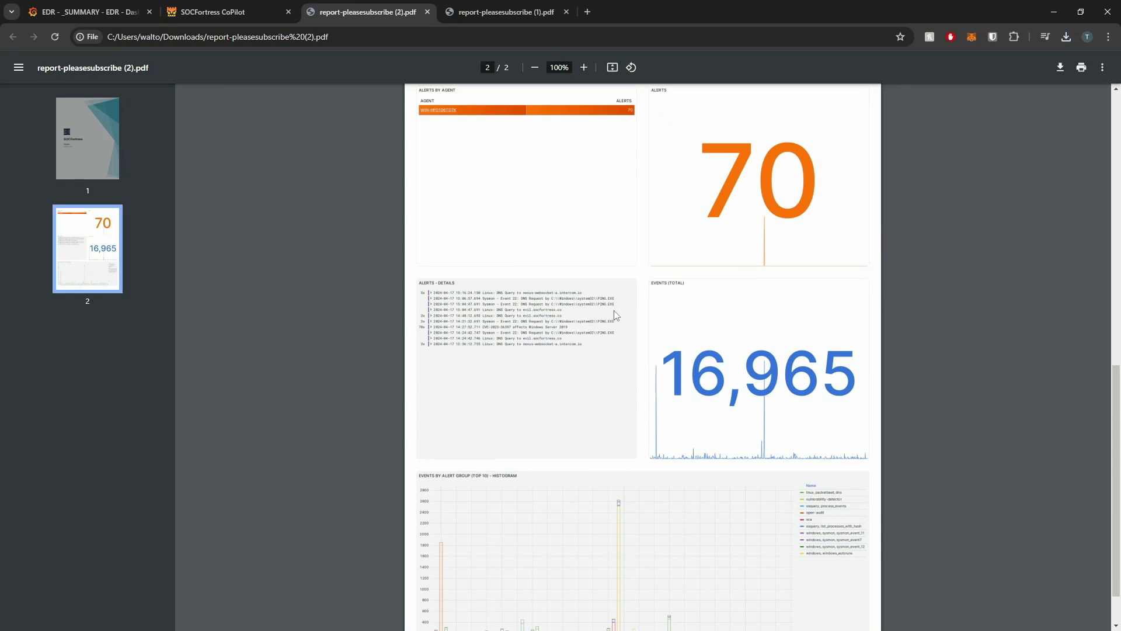
pyautogui.scroll(1, 607, 263)
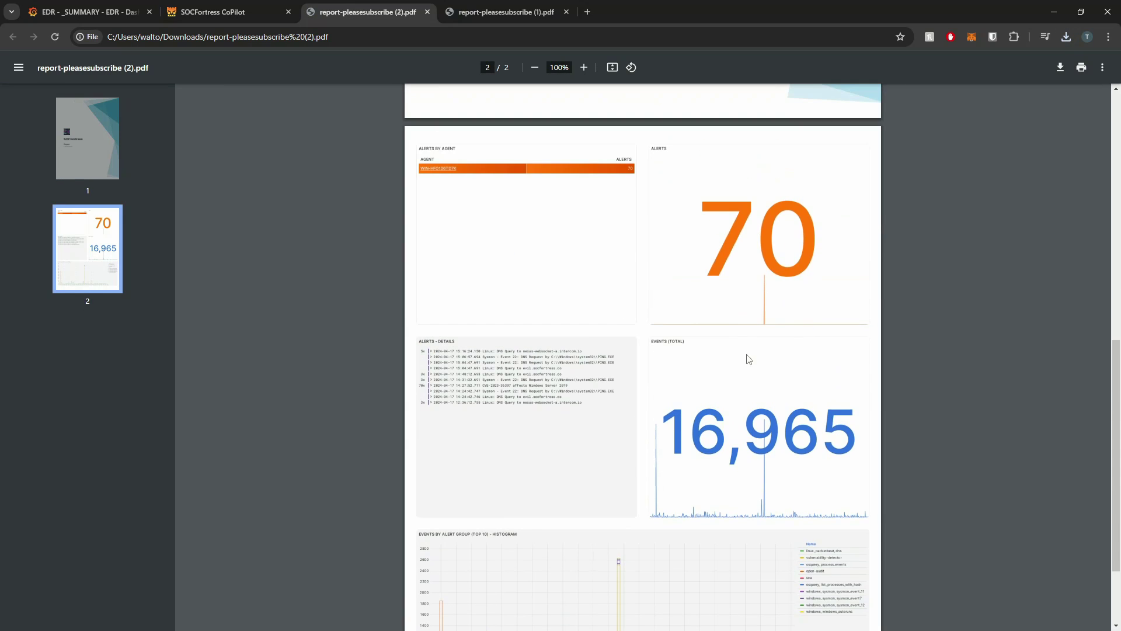
pyautogui.scroll(-2, 742, 374)
pyautogui.scroll(1, 668, 236)
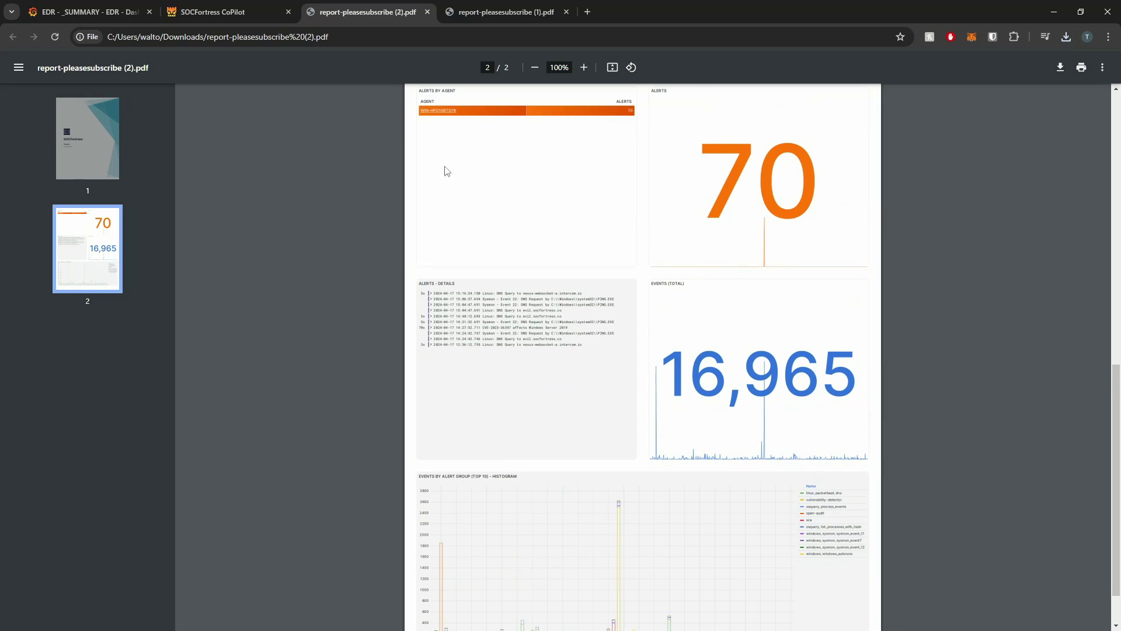
# Set the report theme back to Dark.
pyautogui.click(213, 7)
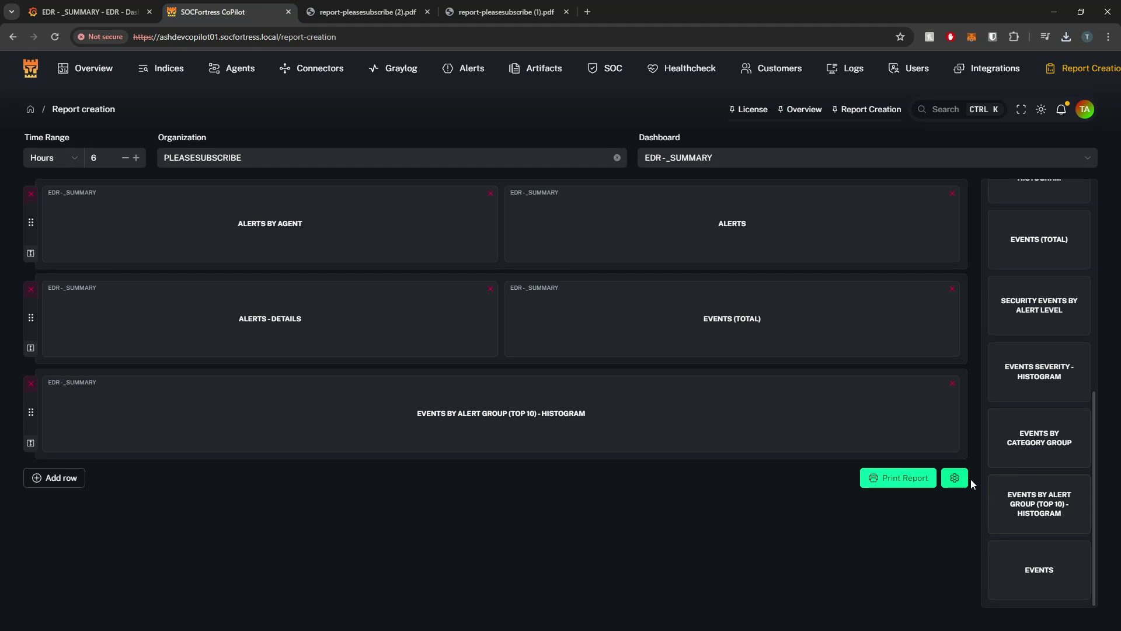
pyautogui.click(953, 479)
pyautogui.click(908, 209)
pyautogui.click(667, 467)
# Open the EDR dashboards folder in Grafana.
pyautogui.click(87, 12)
pyautogui.click(146, 88)
pyautogui.scroll(-2, 426, 522)
# Open the EDR - DNS REQUESTS dashboard and find its PROCESSES - DNS REQs panel title.
pyautogui.click(281, 355)
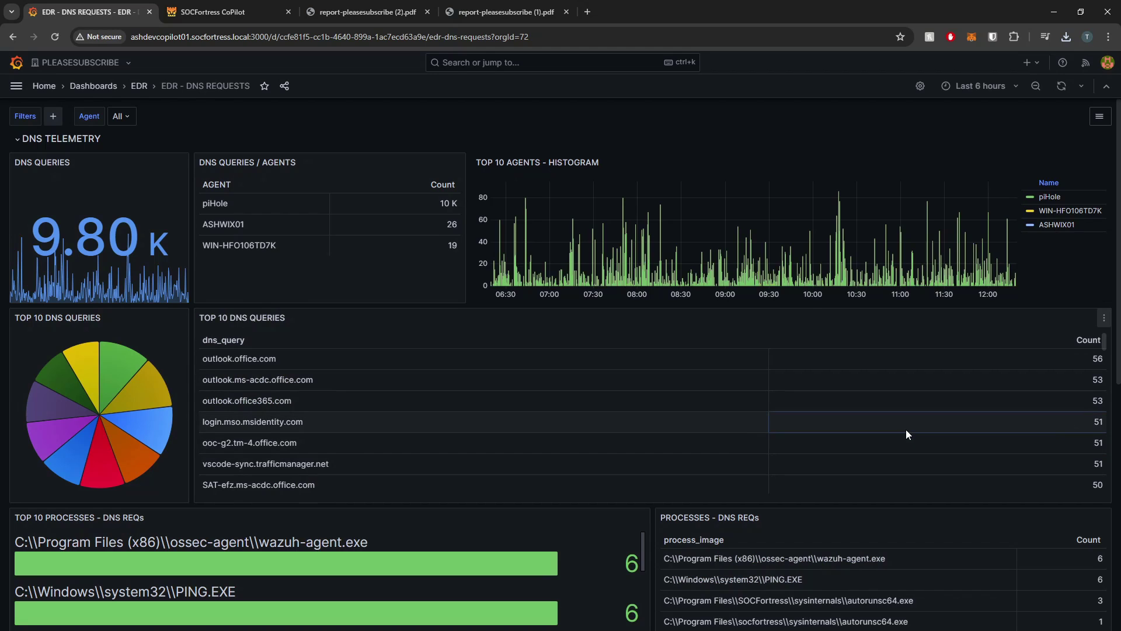
pyautogui.scroll(-2, 892, 433)
pyautogui.scroll(-2, 549, 527)
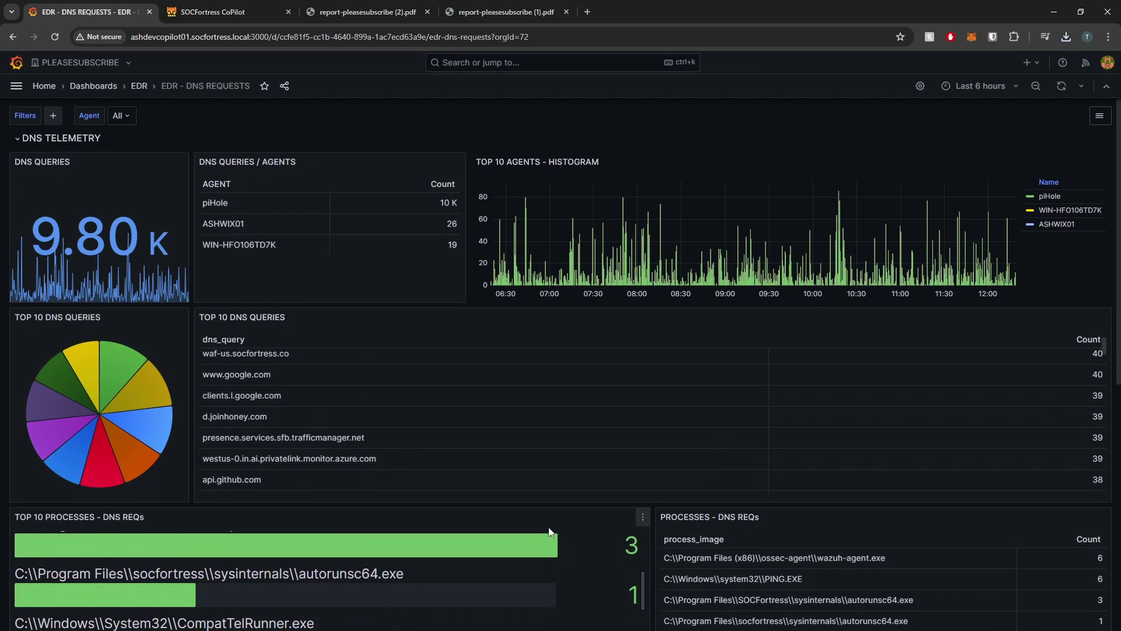
pyautogui.scroll(-3, 658, 514)
pyautogui.moveTo(659, 342); pyautogui.dragTo(829, 383)
pyautogui.click(829, 382)
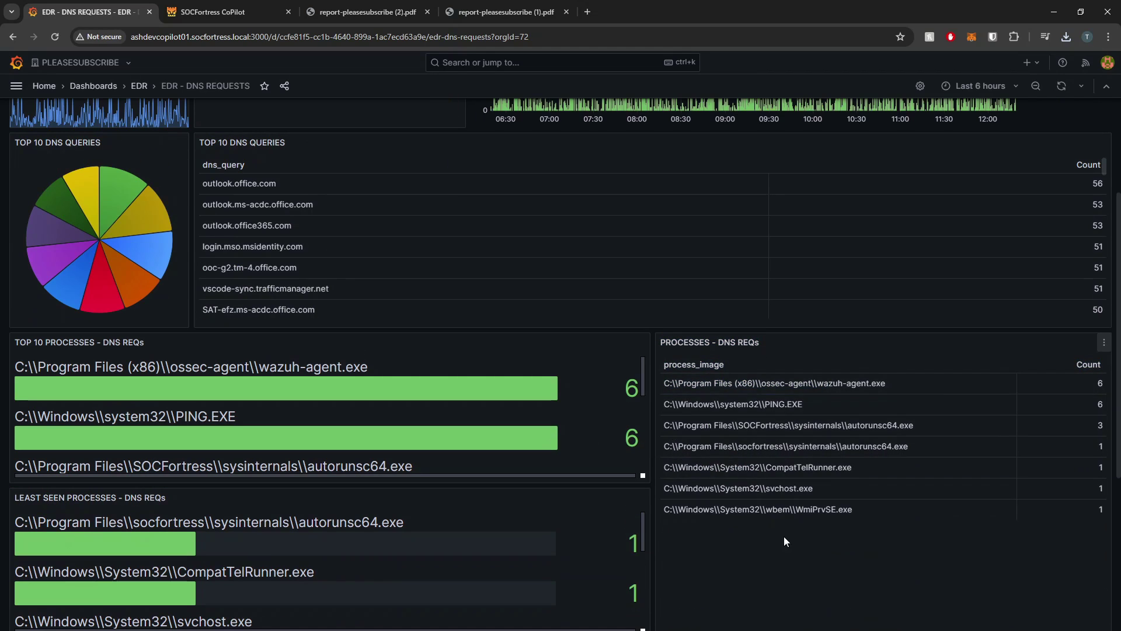
pyautogui.click(228, 7)
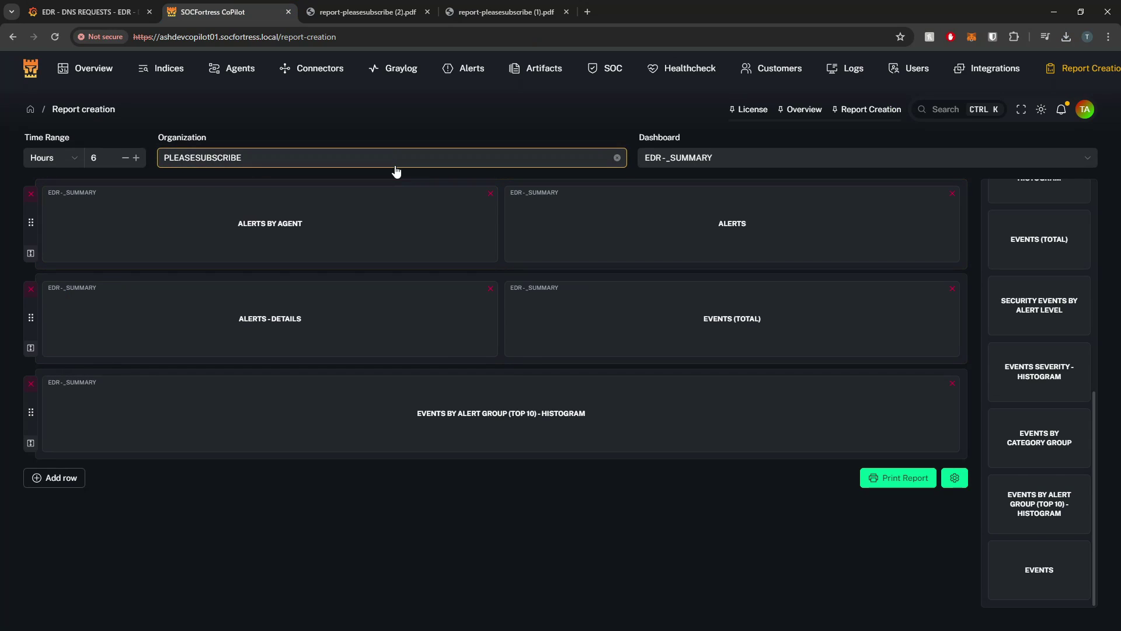
# Choose EDR-DNS REQUESTS as the report's dashboard to load its panels.
pyautogui.click(705, 160)
pyautogui.scroll(-1, 704, 217)
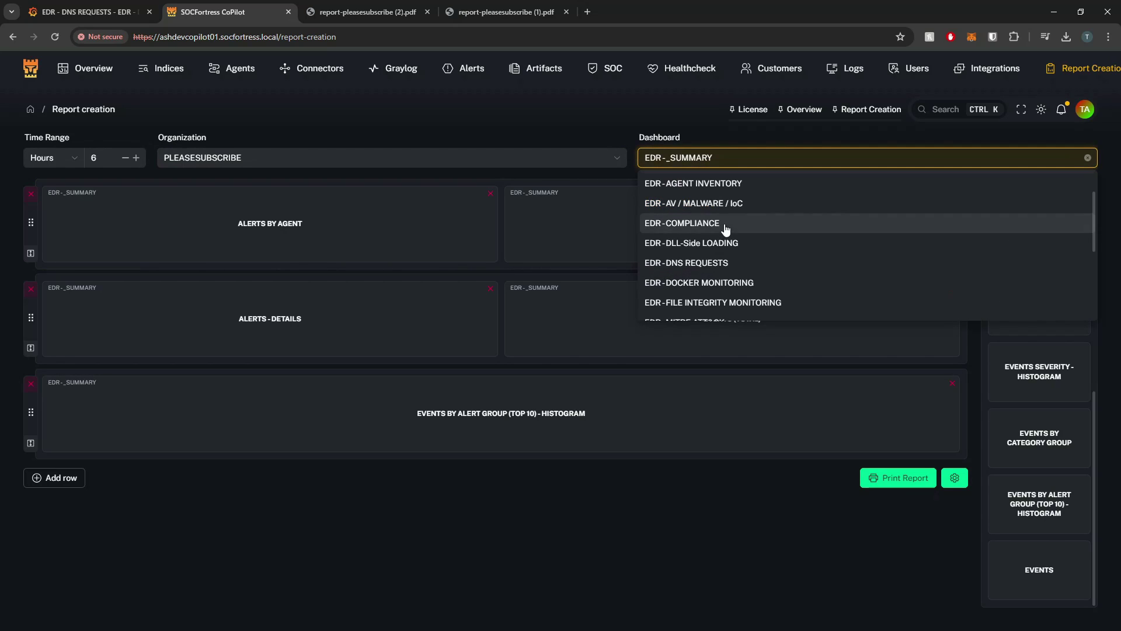
pyautogui.click(703, 268)
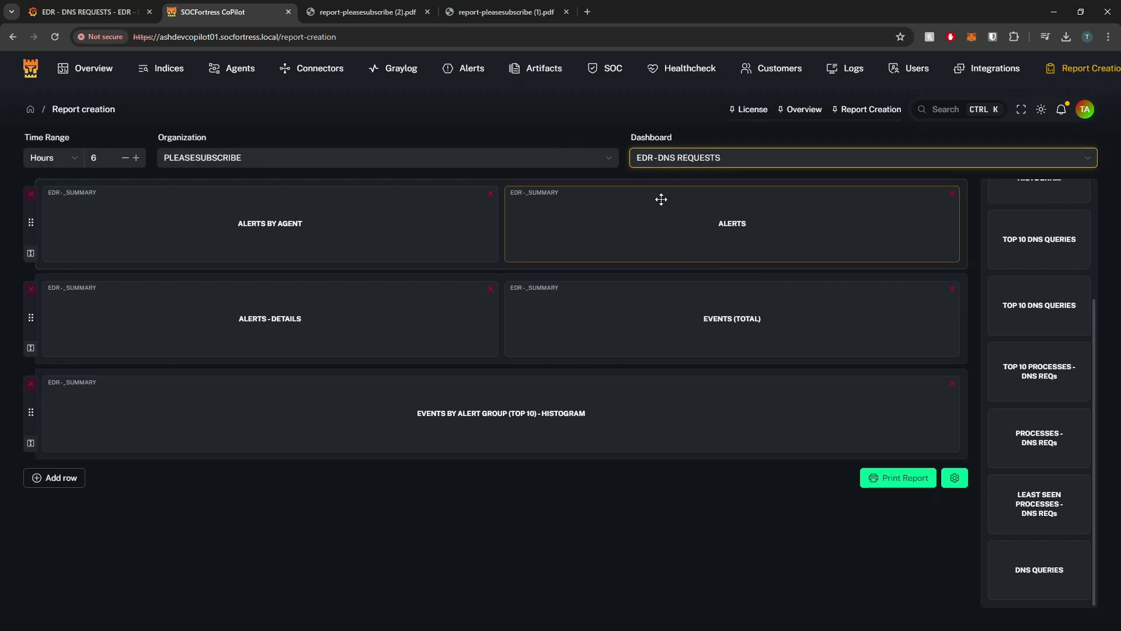
pyautogui.scroll(3, 1011, 408)
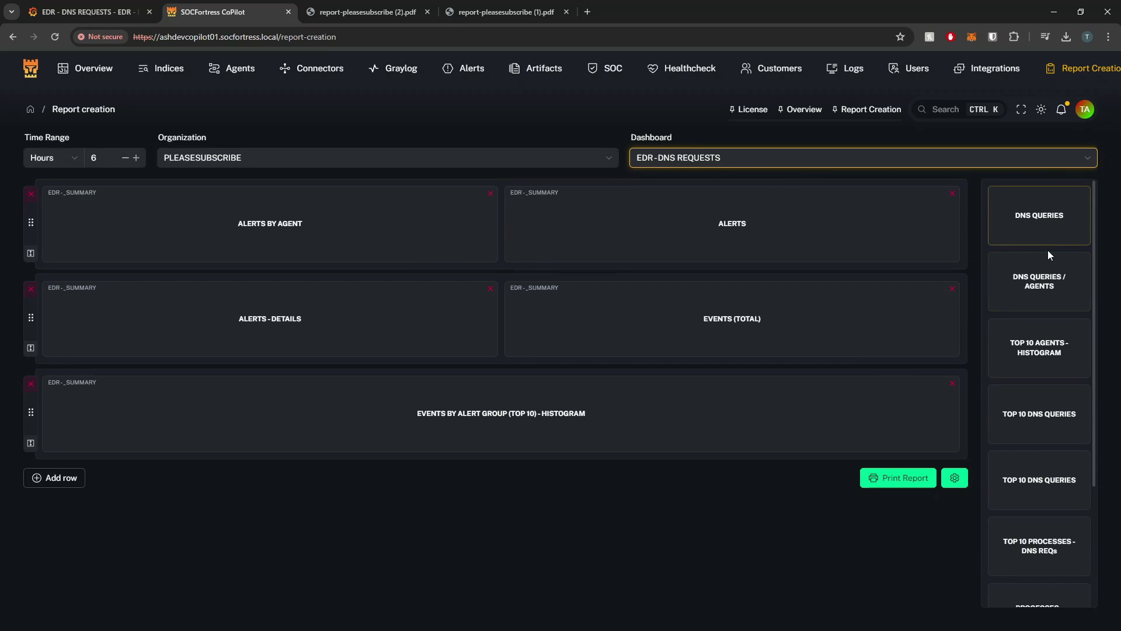
# Add PROCESSES - DNS REQs as a new report row and print the report.
pyautogui.click(99, 5)
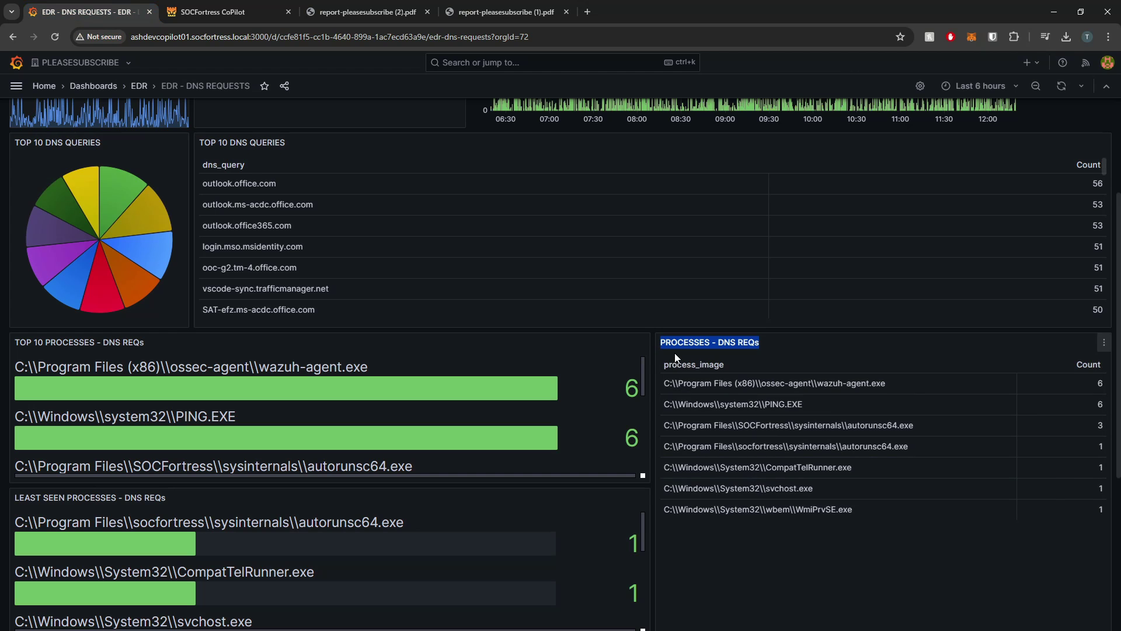
pyautogui.click(181, 17)
pyautogui.scroll(-5, 1061, 444)
pyautogui.moveTo(1046, 502); pyautogui.dragTo(461, 516)
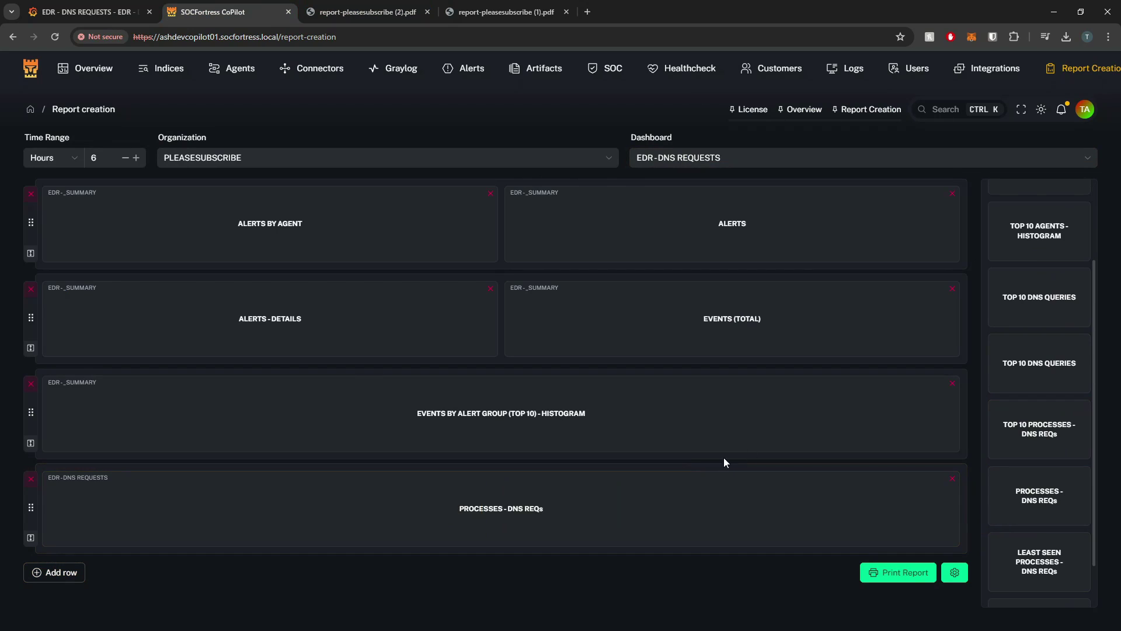
pyautogui.click(911, 578)
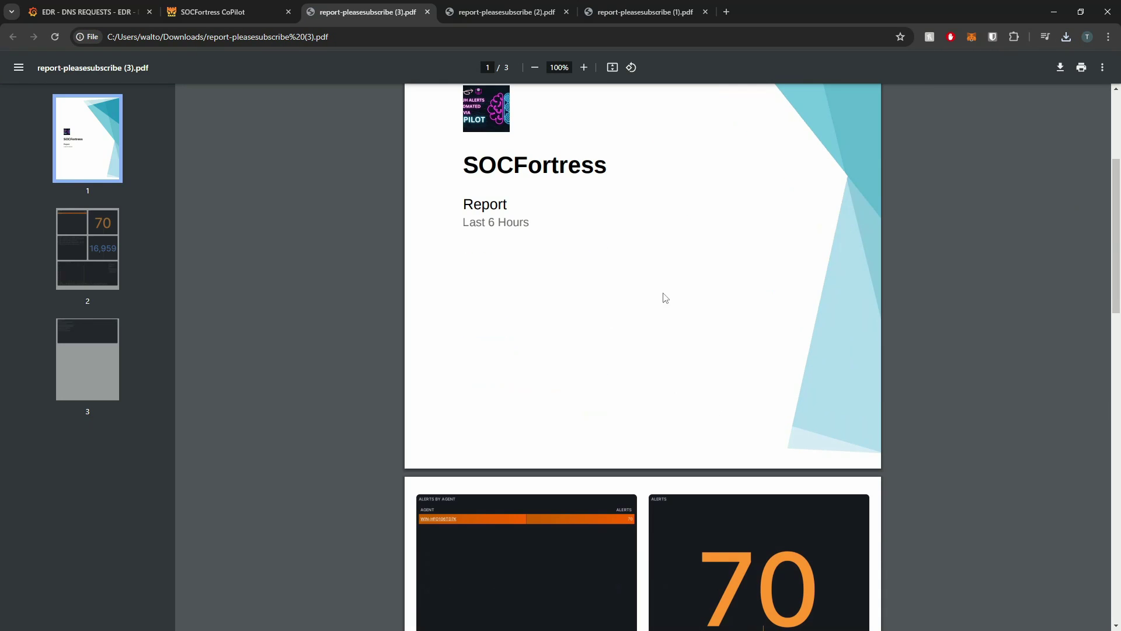
# Scroll report-pleasesubscribe (3).pdf to page 3's PROCESSES - DNS REQs process table.
pyautogui.scroll(-5, 548, 144)
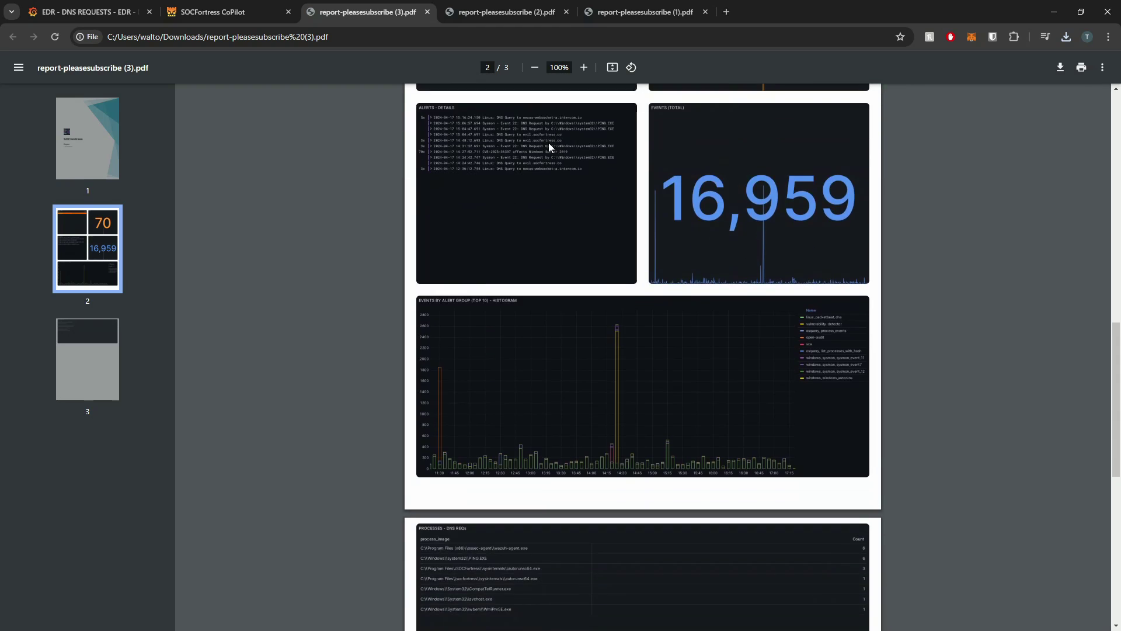
pyautogui.scroll(3, 588, 218)
pyautogui.scroll(-7, 712, 227)
pyautogui.scroll(-1, 613, 245)
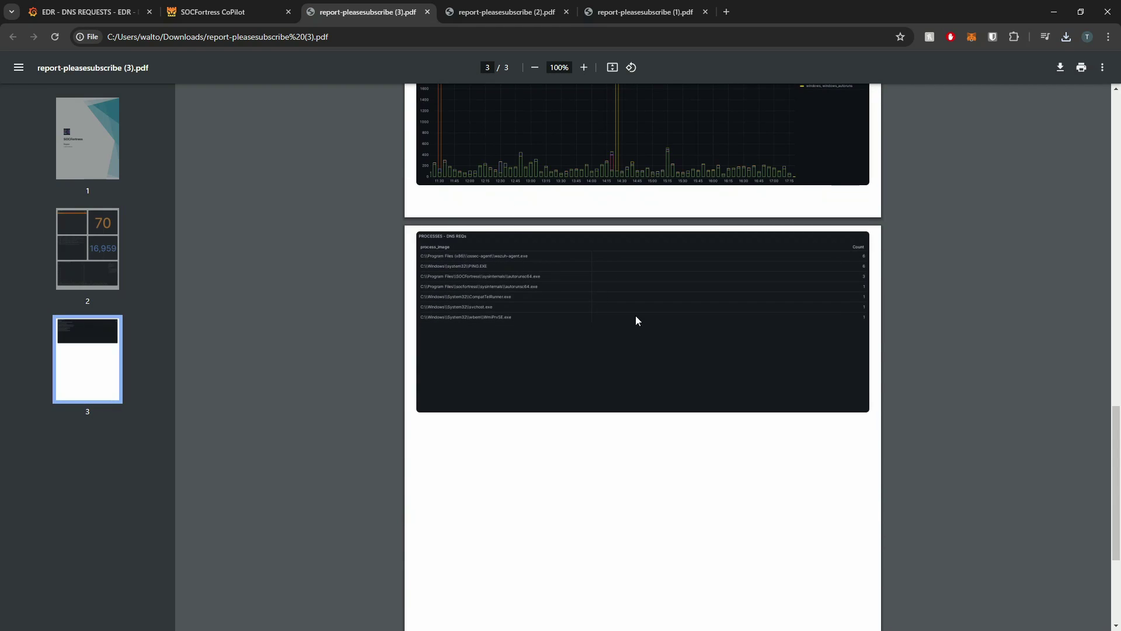
pyautogui.scroll(2, 620, 318)
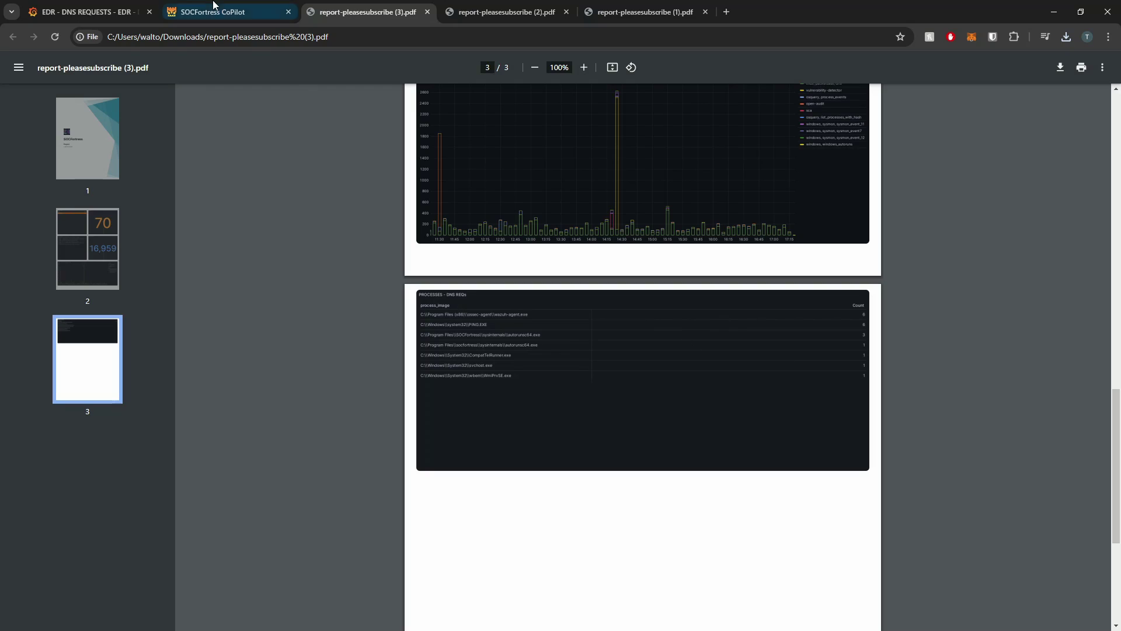
# Scroll through the EDR - DNS REQUESTS dashboard's process and DNS query panels.
pyautogui.click(214, 7)
pyautogui.click(88, 9)
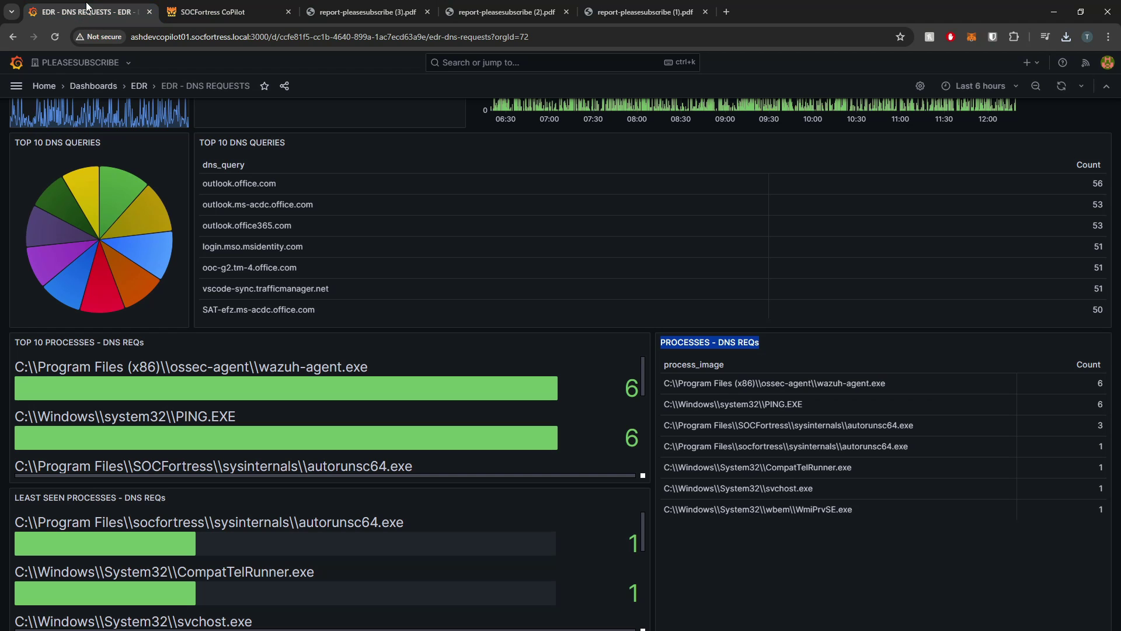
pyautogui.scroll(-2, 584, 420)
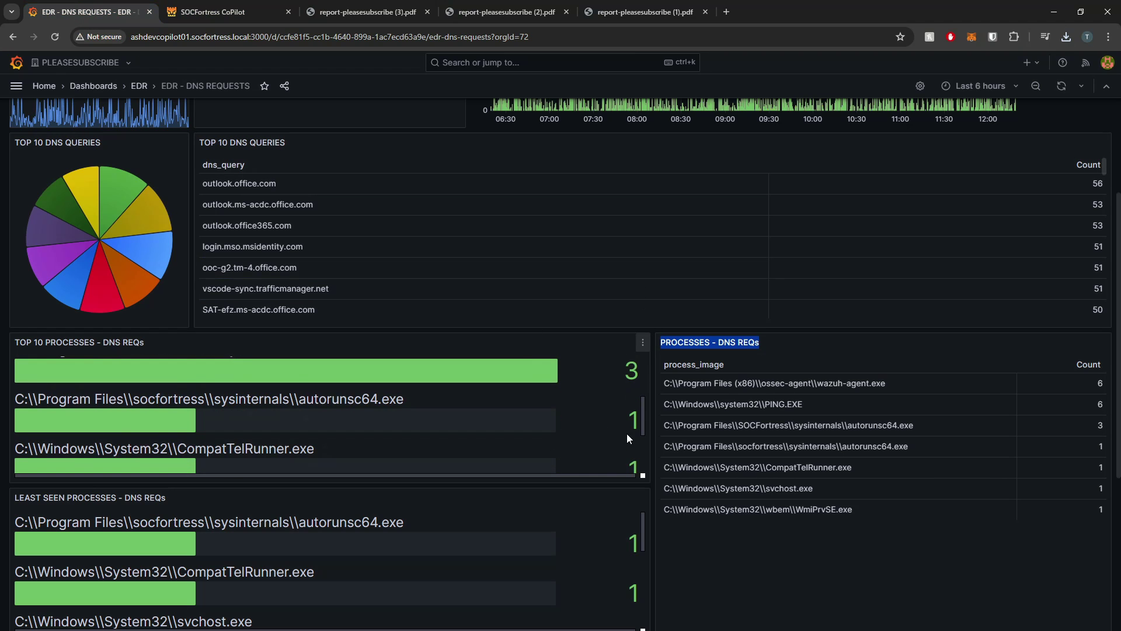
pyautogui.scroll(-2, 542, 435)
pyautogui.scroll(-3, 352, 260)
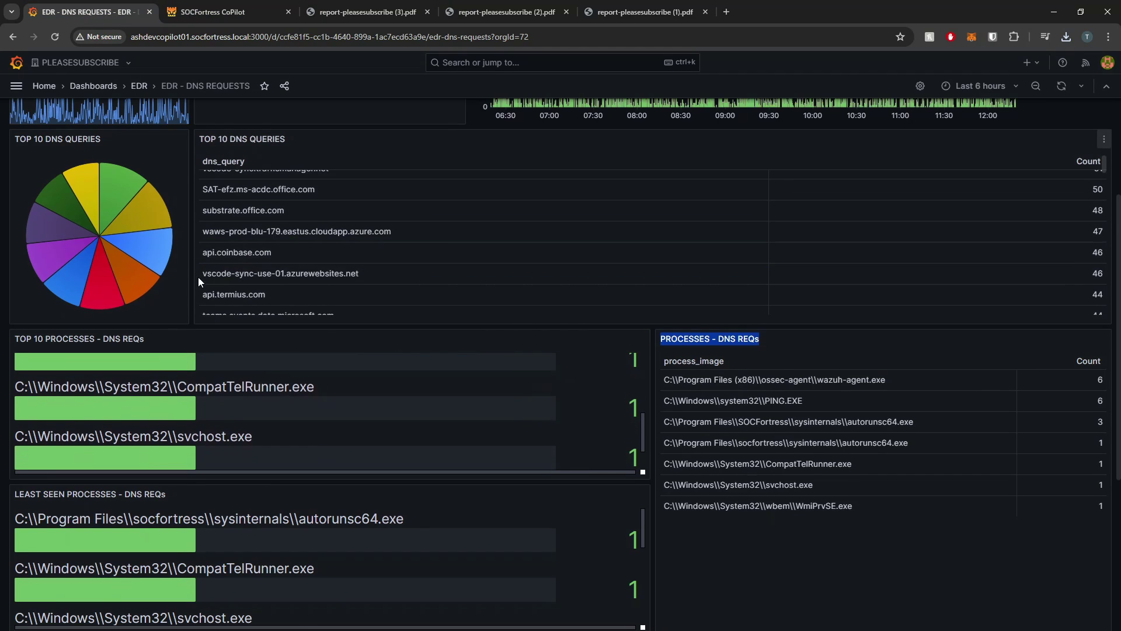
pyautogui.scroll(-2, 197, 278)
pyautogui.scroll(-1, 190, 301)
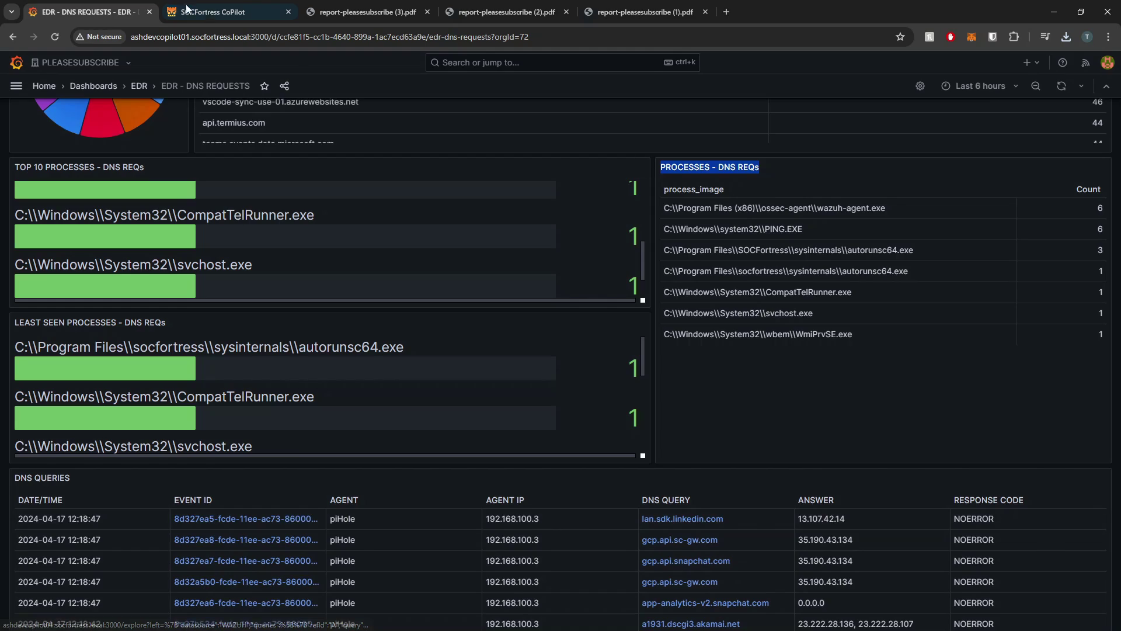
# Switch the report organization to Copilot Dev, then back to PLEASESUBSCRIBE.
pyautogui.click(212, 12)
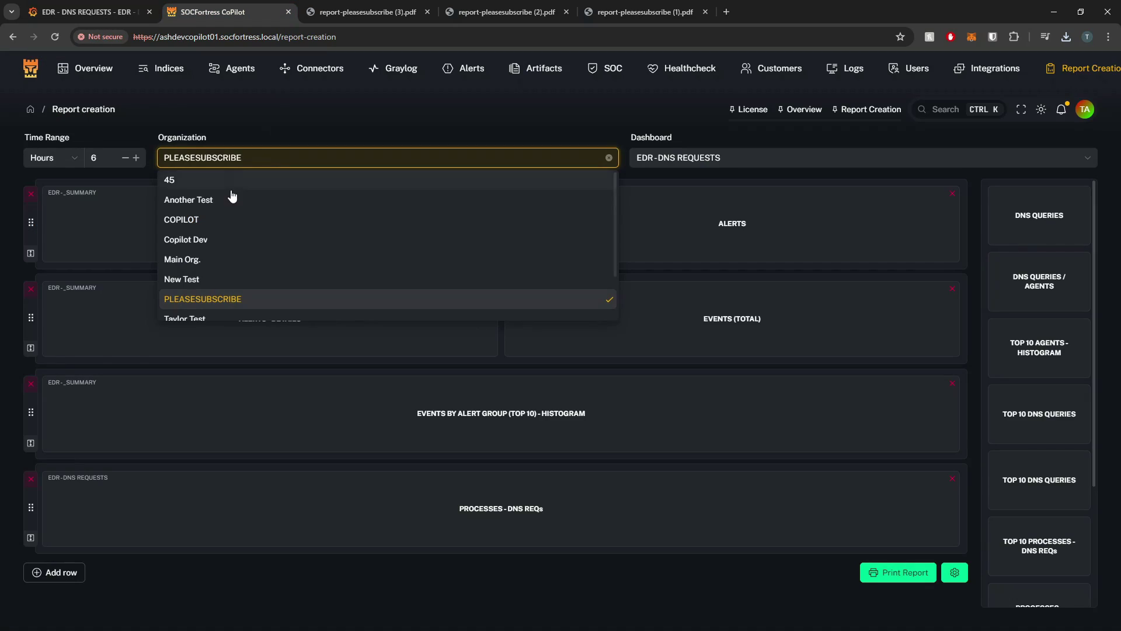
pyautogui.click(228, 241)
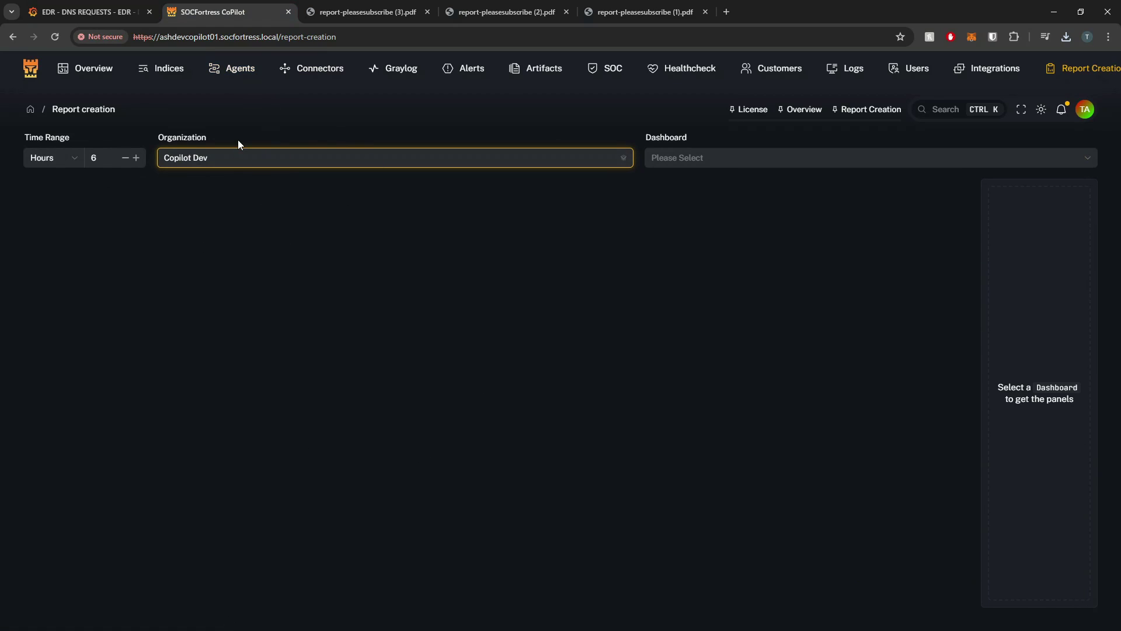
pyautogui.click(233, 157)
pyautogui.click(227, 299)
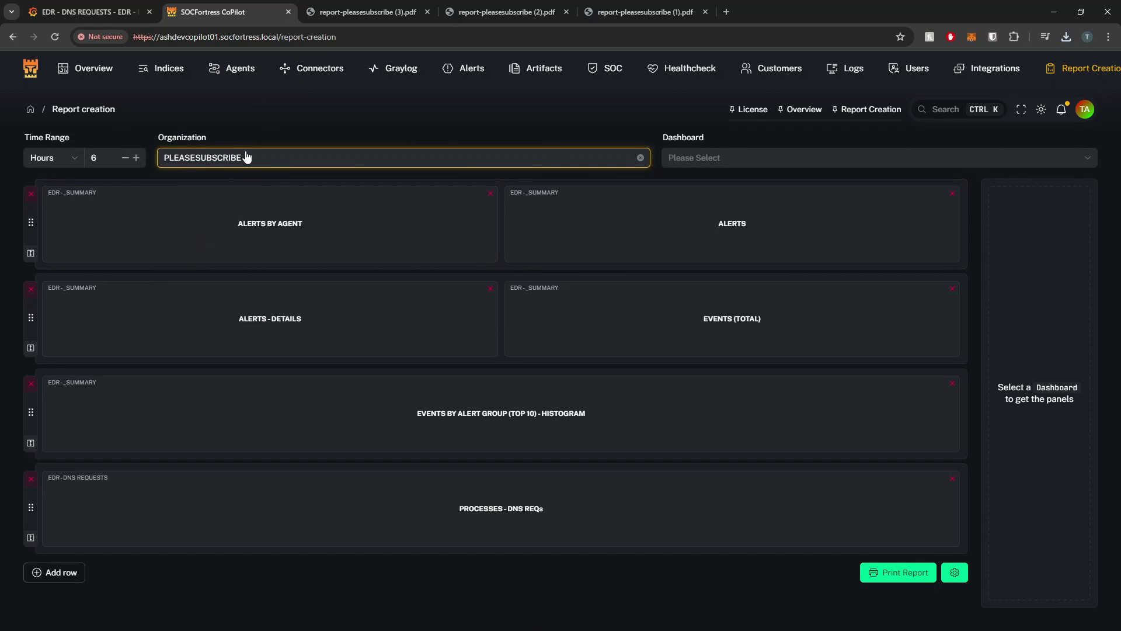
# Browse the dashboard list, then view EDR - DNS REQUESTS' 9.80 K DNS queries in Grafana.
pyautogui.click(761, 163)
pyautogui.scroll(-5, 770, 269)
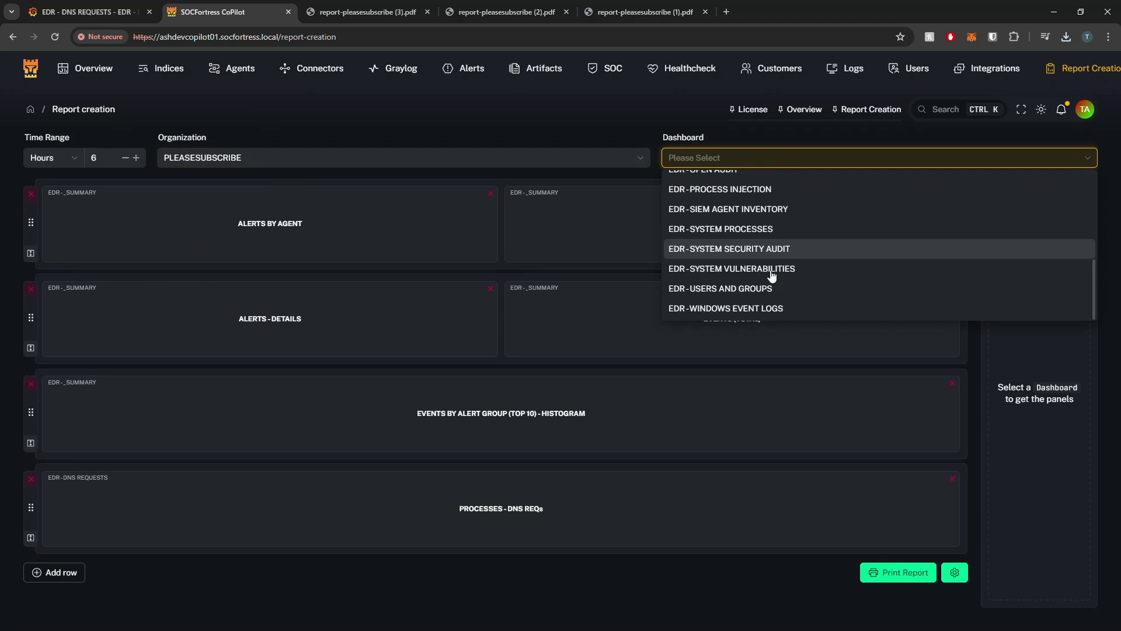
pyautogui.scroll(2, 839, 251)
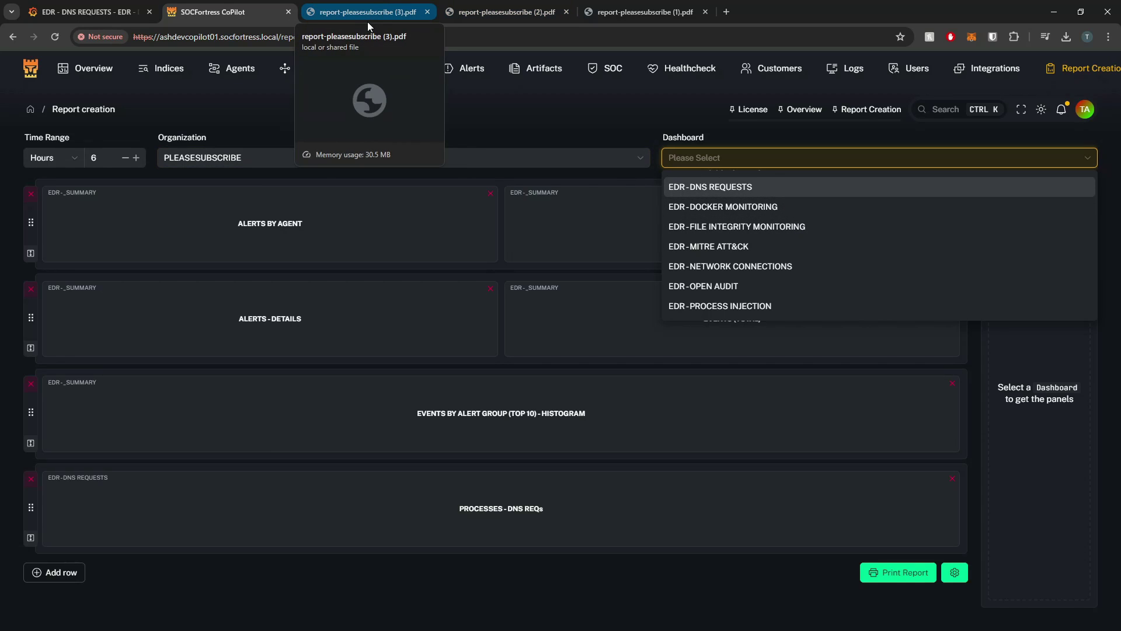
pyautogui.click(89, 10)
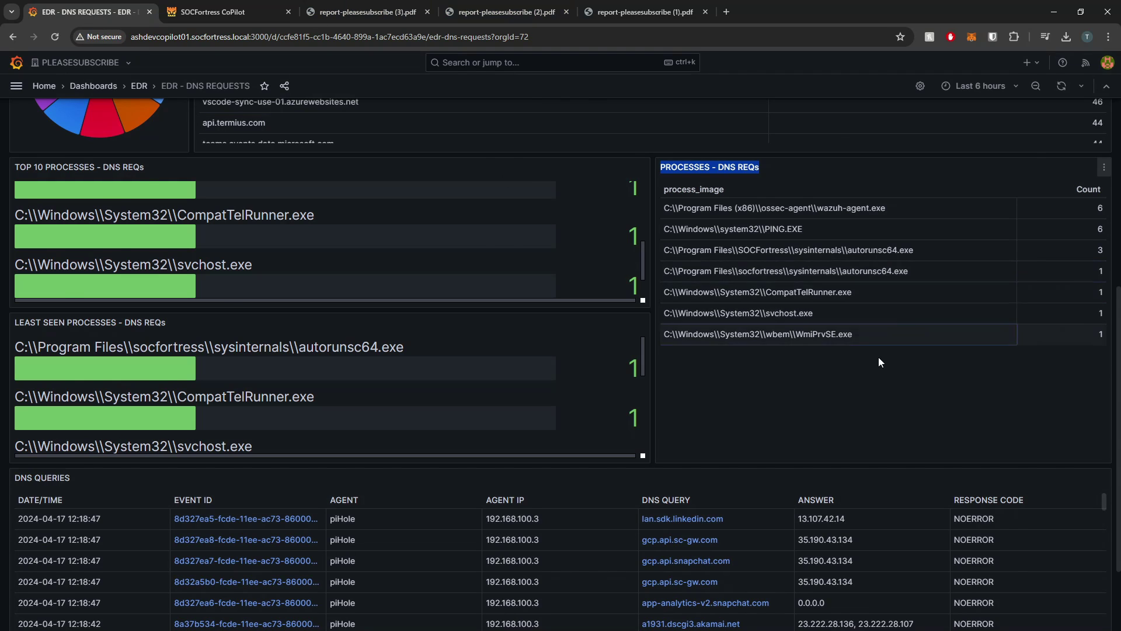
pyautogui.scroll(6, 1047, 275)
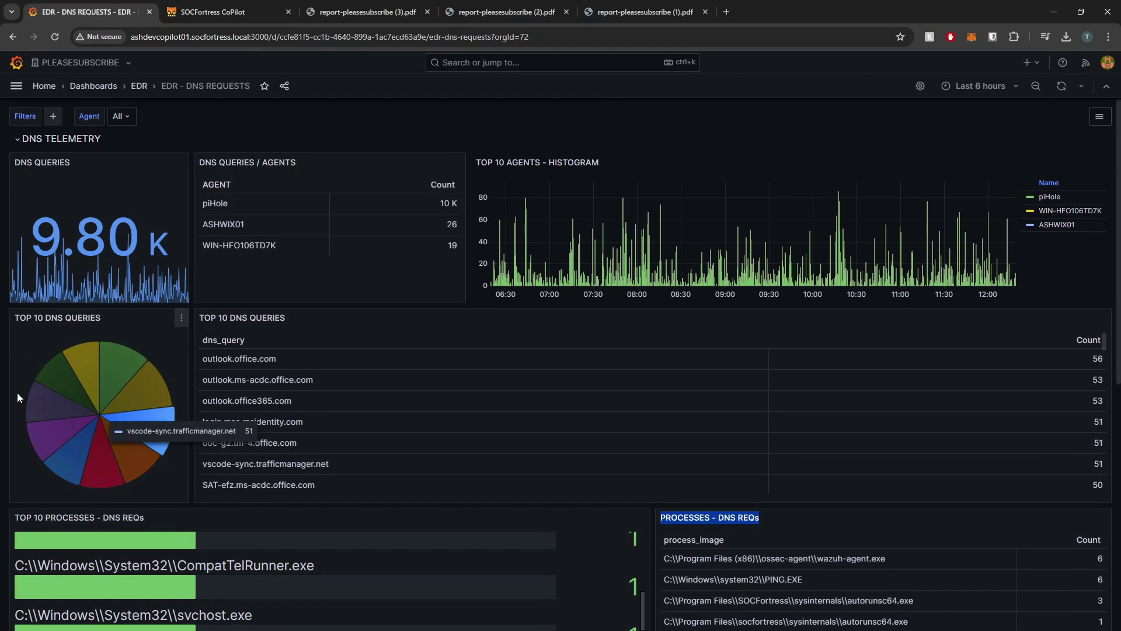